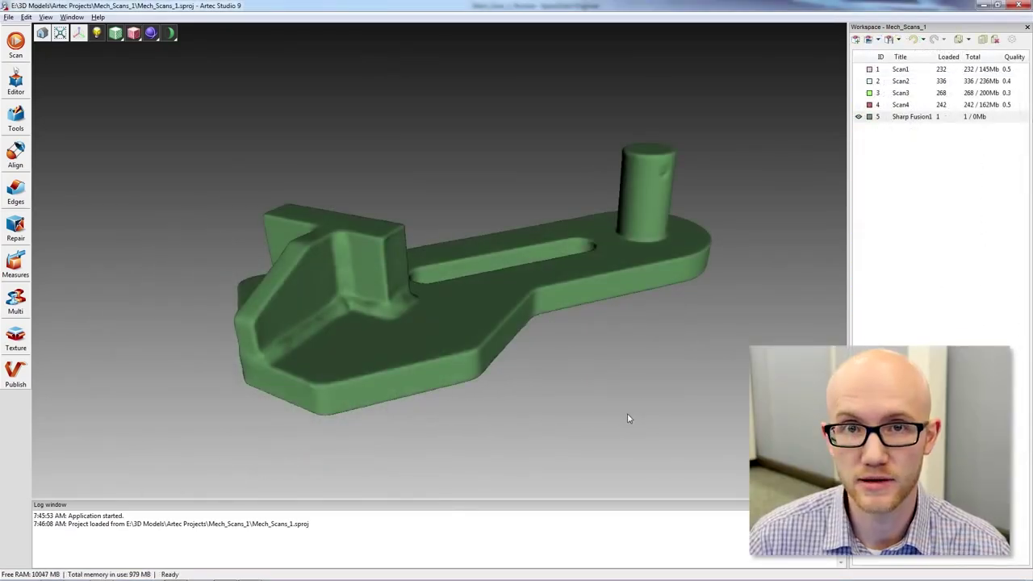
Step: Examine the fused scan of the mechanical part from several angles
{"action": "left_click_drag", "start_coordinate": [557, 337], "coordinate": [594, 338]}
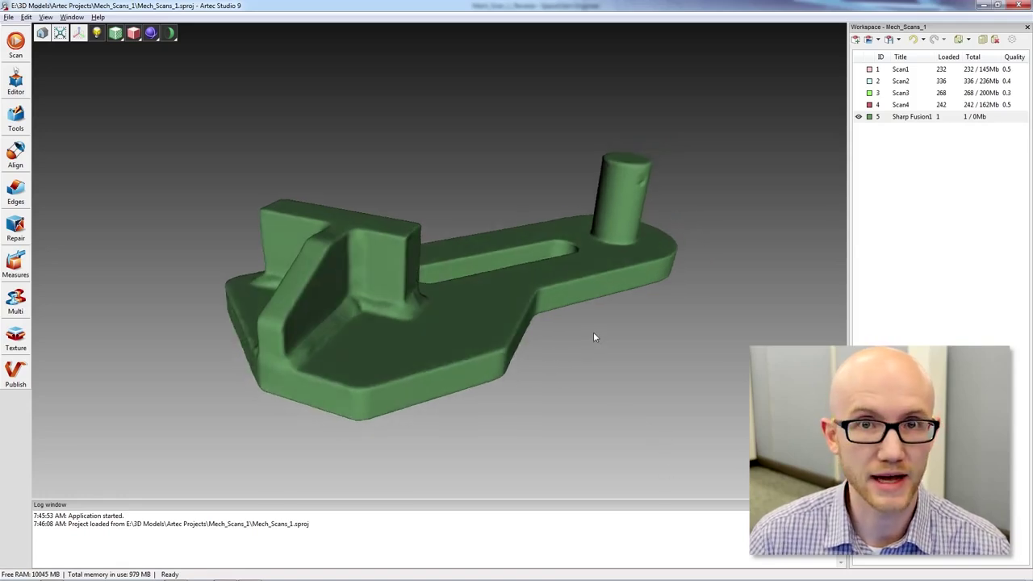
{"action": "left_click_drag", "start_coordinate": [606, 321], "coordinate": [620, 315]}
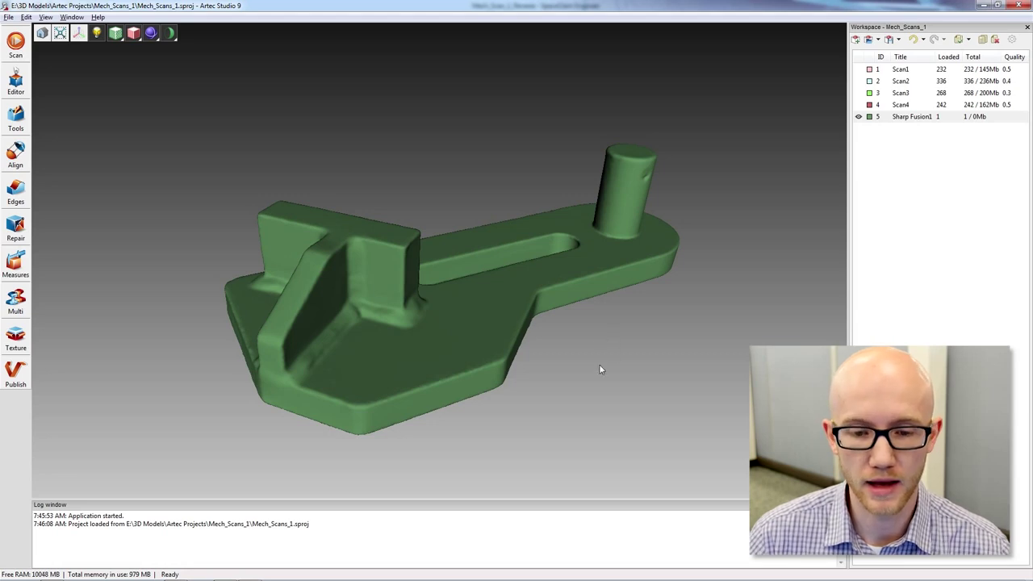
{"action": "left_click_drag", "start_coordinate": [588, 368], "coordinate": [552, 369]}
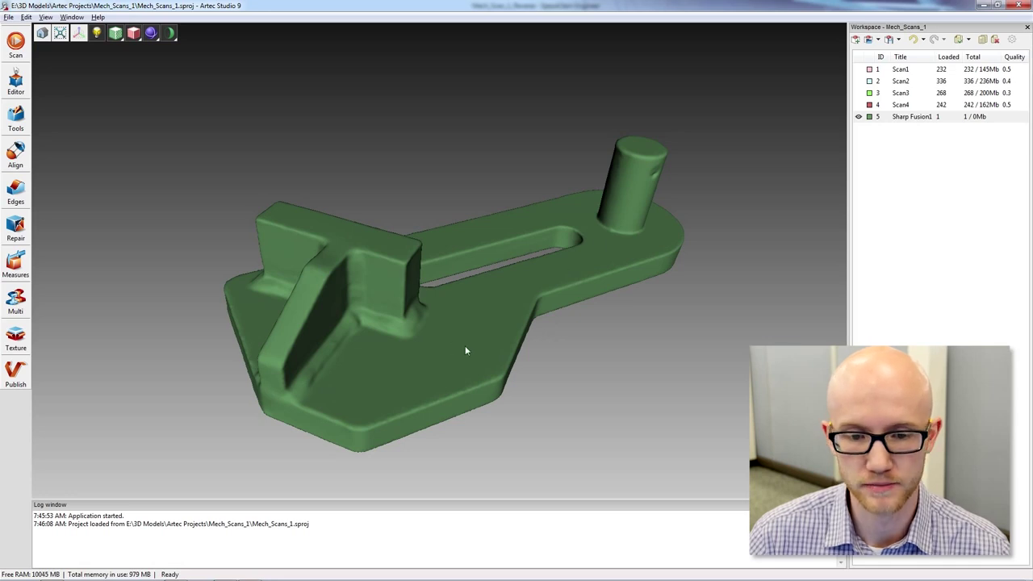
{"action": "left_click_drag", "start_coordinate": [557, 415], "coordinate": [548, 389]}
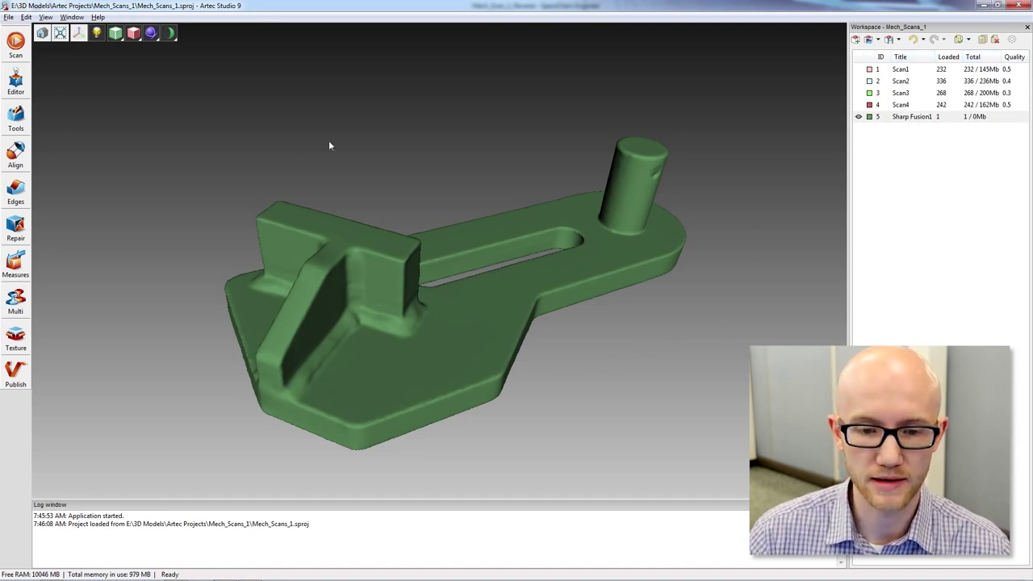
{"action": "left_click_drag", "start_coordinate": [471, 371], "coordinate": [522, 430]}
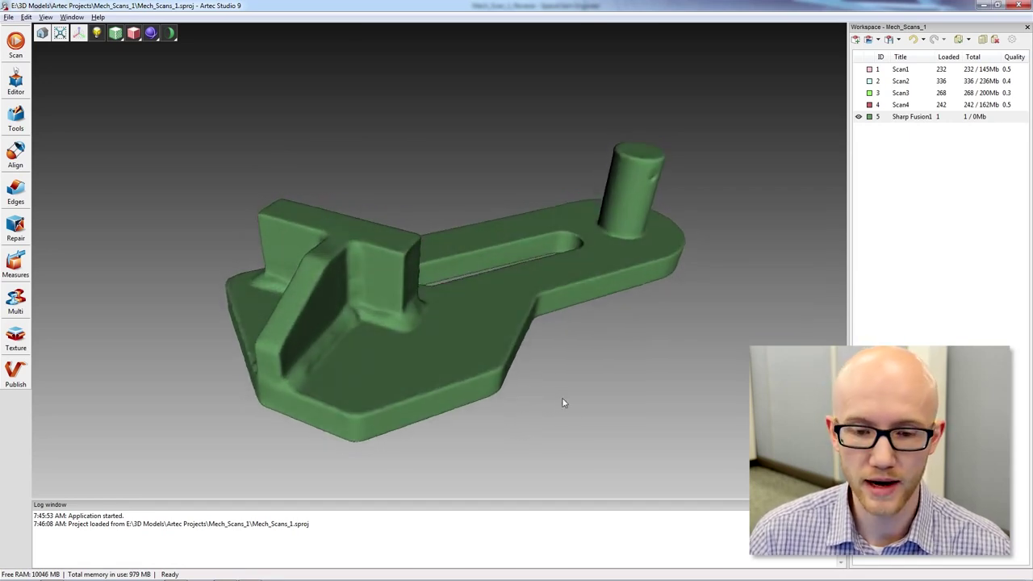
{"action": "left_click_drag", "start_coordinate": [564, 402], "coordinate": [554, 378]}
Step: Switch to SpaceClaim and create datum planes at the origin of the scanned mesh
{"action": "key", "text": "alt+Tab"}
{"action": "key", "text": "Tab"}
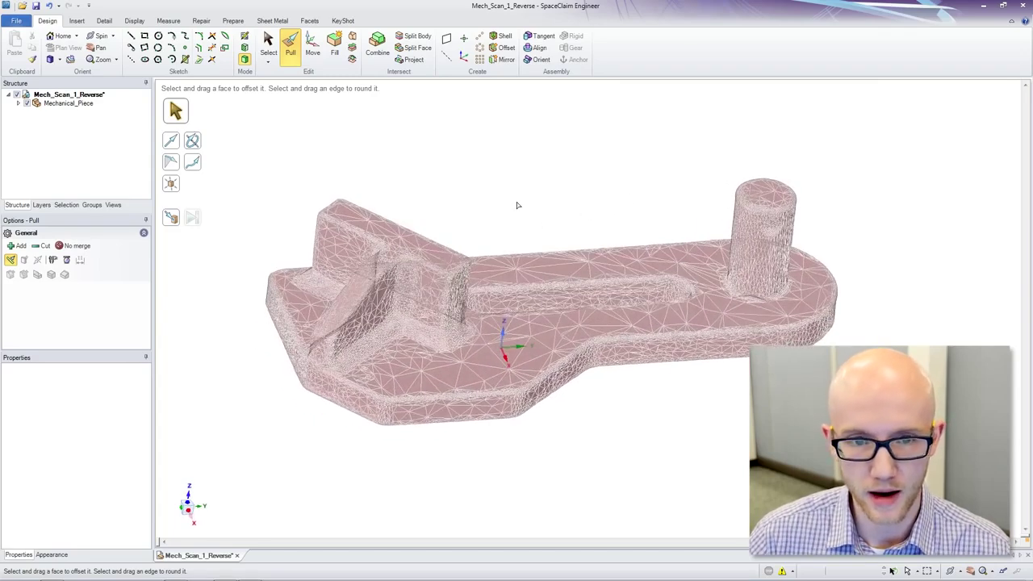
{"action": "left_click", "coordinate": [447, 40]}
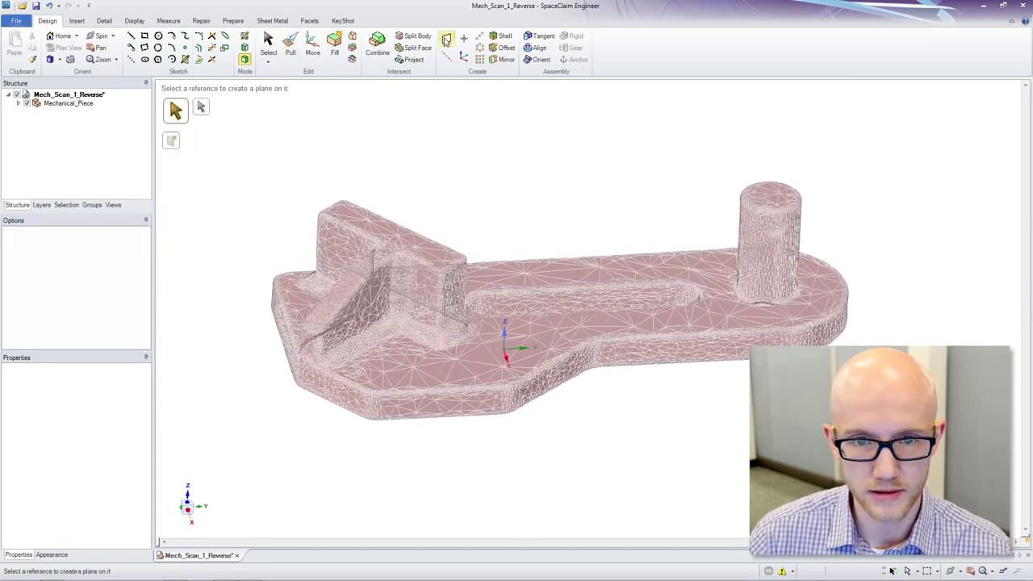
{"action": "left_click", "coordinate": [505, 354]}
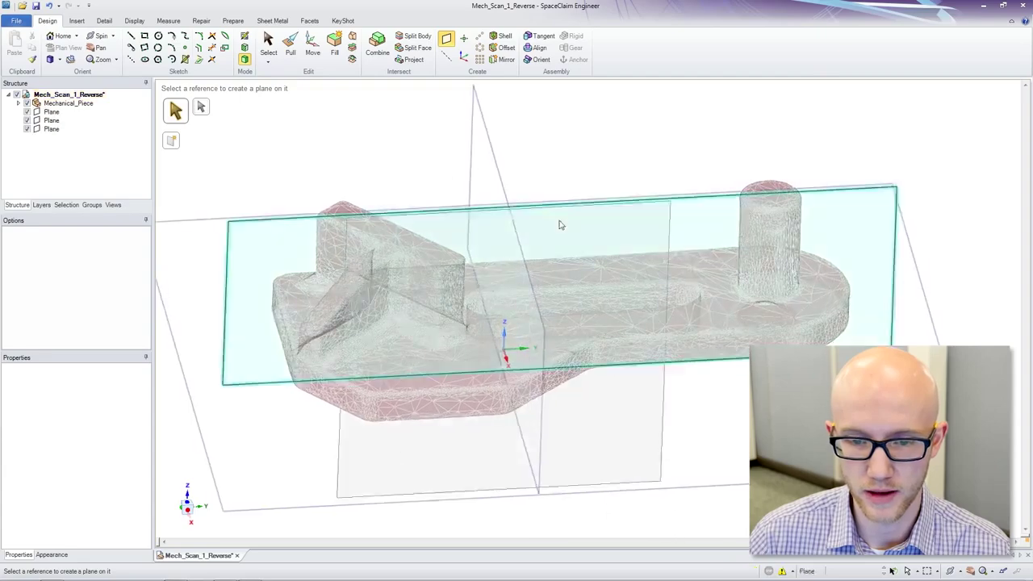
Step: Delete the two vertical datum planes, keeping only the horizontal one
{"action": "left_click", "coordinate": [268, 42]}
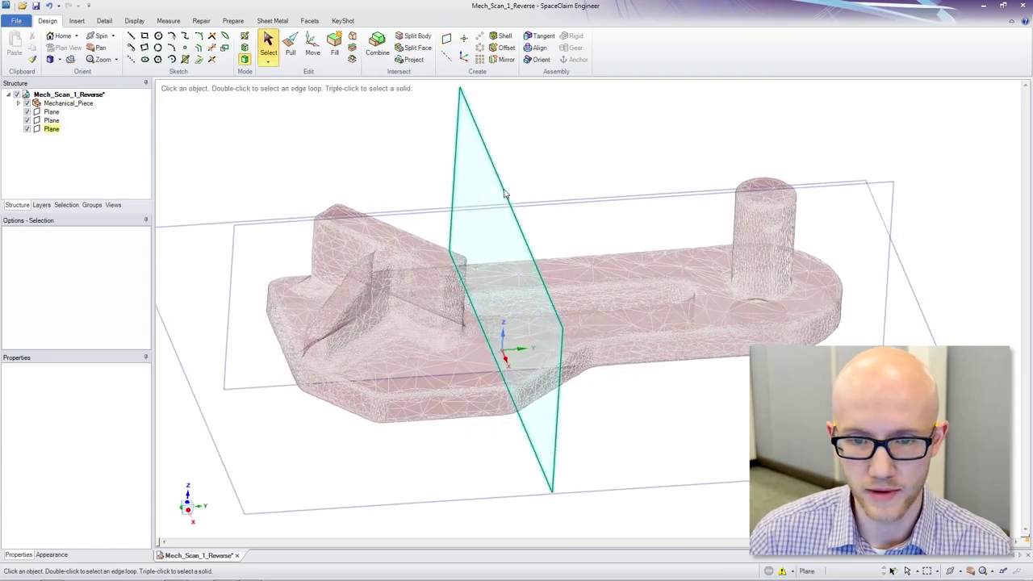
{"action": "left_click", "coordinate": [503, 194]}
{"action": "key", "text": "Delete"}
{"action": "left_click", "coordinate": [501, 202]}
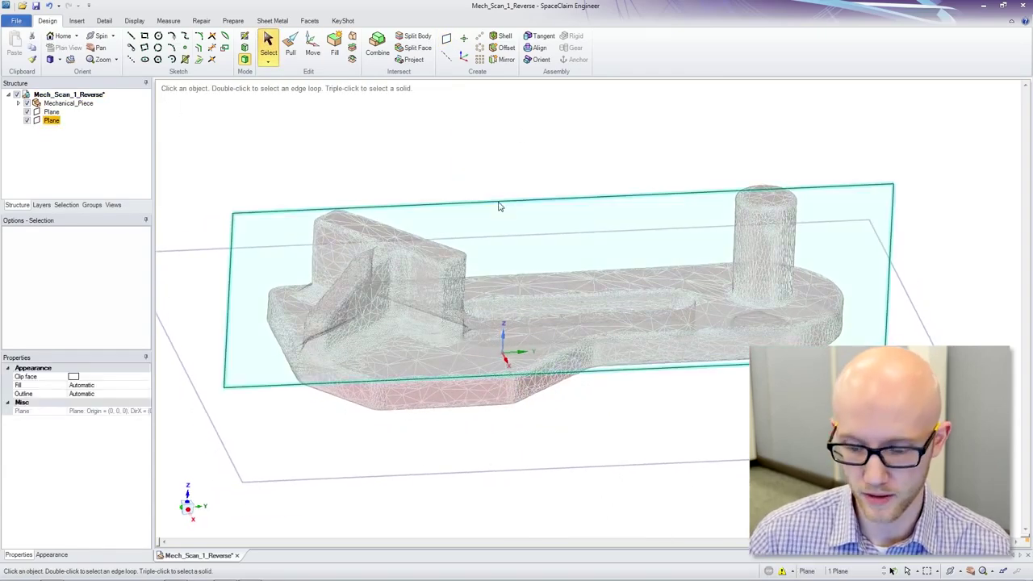
{"action": "key", "text": "Delete"}
Step: Move the horizontal plane up about 10.37 mm so it cuts through the thickness of the base plate
{"action": "left_click", "coordinate": [498, 239]}
{"action": "middle_click_drag", "start_coordinate": [498, 240], "coordinate": [533, 210]}
{"action": "left_click", "coordinate": [188, 510]}
{"action": "key", "text": "m"}
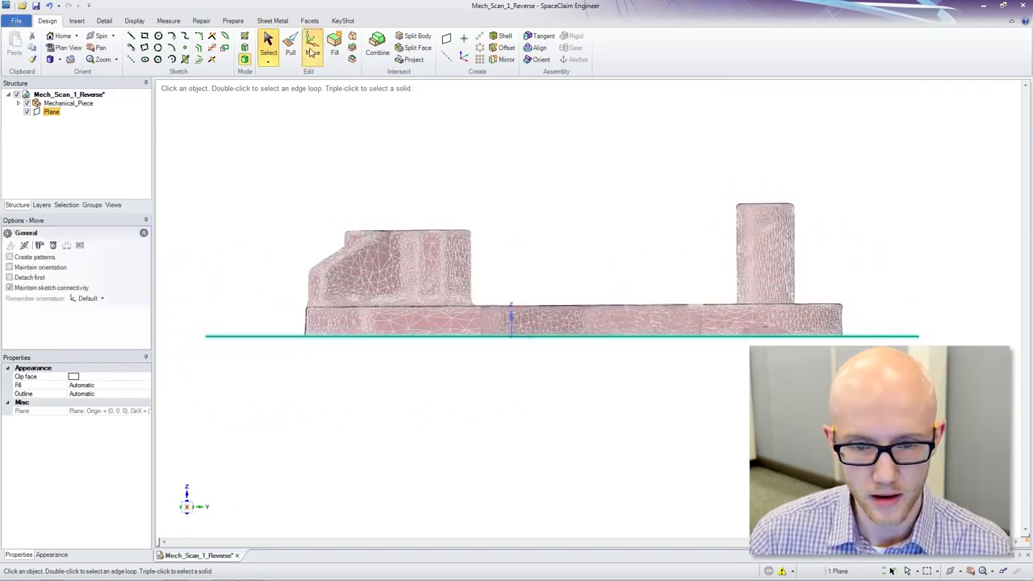
{"action": "left_click_drag", "start_coordinate": [562, 291], "coordinate": [567, 276]}
{"action": "middle_click_drag", "start_coordinate": [557, 271], "coordinate": [552, 265]}
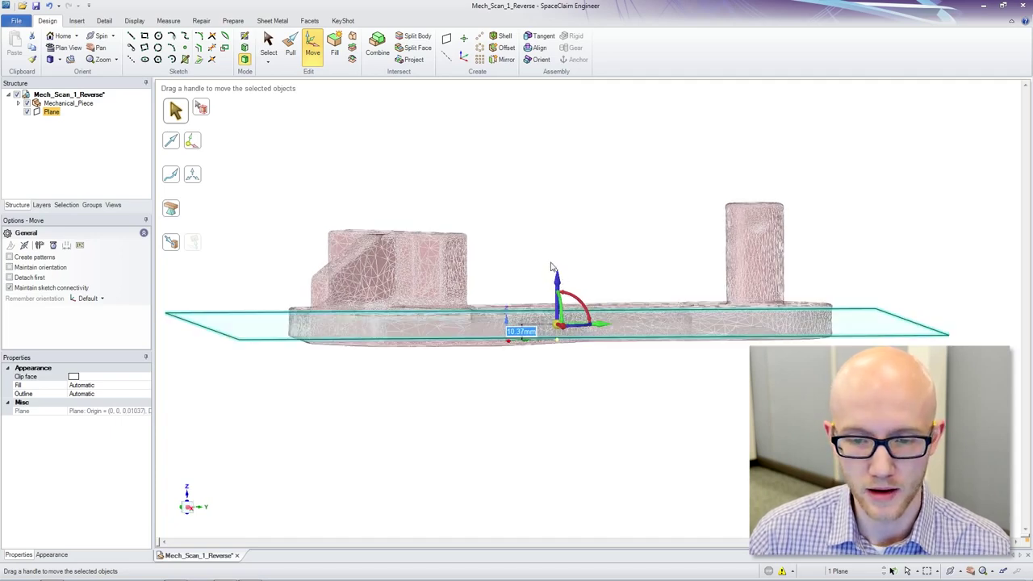
Step: Copy the horizontal plane upward so the copy cuts through the upright block, rib and cylindrical post
{"action": "left_click", "coordinate": [188, 509]}
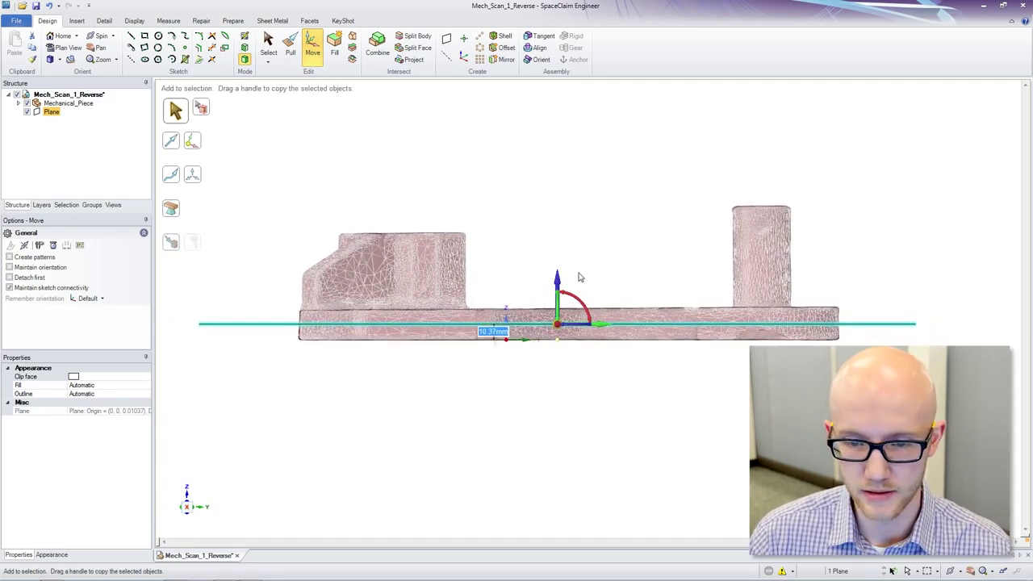
{"action": "left_click_drag", "start_coordinate": [558, 280], "coordinate": [561, 241], "text": "ctrl"}
{"action": "middle_click_drag", "start_coordinate": [317, 81], "coordinate": [363, 109]}
{"action": "left_click", "coordinate": [432, 123]}
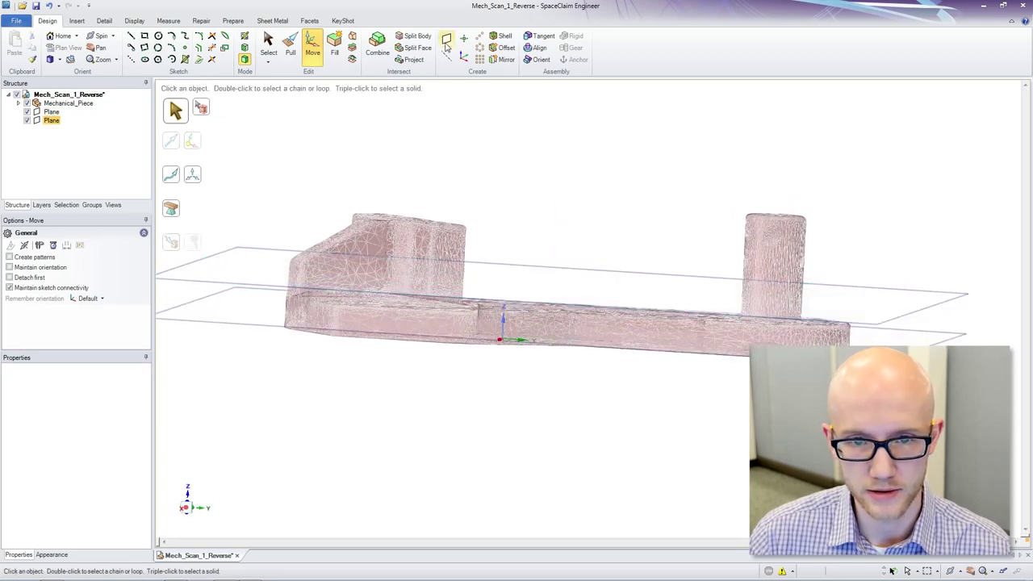
Step: Create a vertical datum plane from the angled rib's side face and move it into the rib
{"action": "left_click", "coordinate": [446, 40]}
{"action": "left_click", "coordinate": [362, 245]}
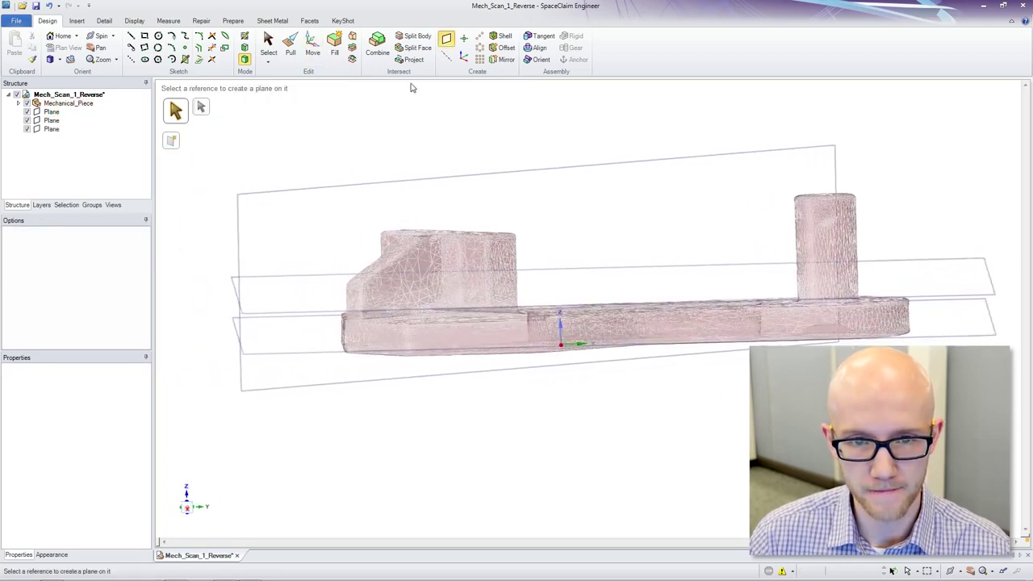
{"action": "left_click", "coordinate": [319, 42]}
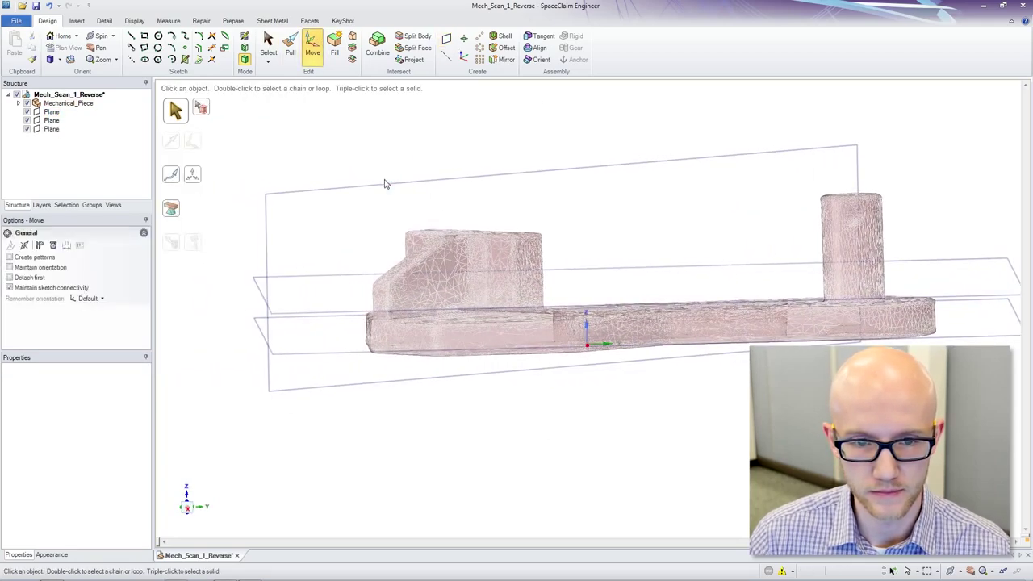
{"action": "left_click", "coordinate": [387, 184]}
{"action": "middle_click_drag", "start_coordinate": [395, 196], "coordinate": [531, 229]}
{"action": "left_click_drag", "start_coordinate": [583, 260], "coordinate": [573, 257]}
{"action": "left_click", "coordinate": [363, 139]}
{"action": "middle_click_drag", "start_coordinate": [420, 162], "coordinate": [347, 143]}
{"action": "middle_click_drag", "start_coordinate": [643, 469], "coordinate": [574, 447]}
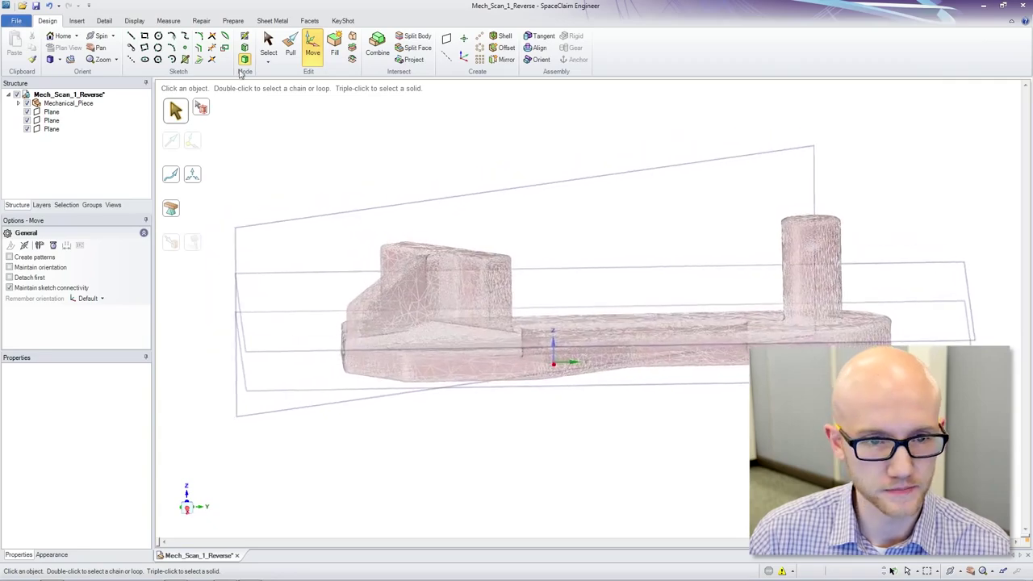
Step: Extract curves where the three datum planes intersect the mesh, keeping curve fitting on with tolerance 10
{"action": "left_click", "coordinate": [268, 45]}
{"action": "middle_click_drag", "start_coordinate": [268, 48], "coordinate": [297, 270]}
{"action": "left_click", "coordinate": [52, 112]}
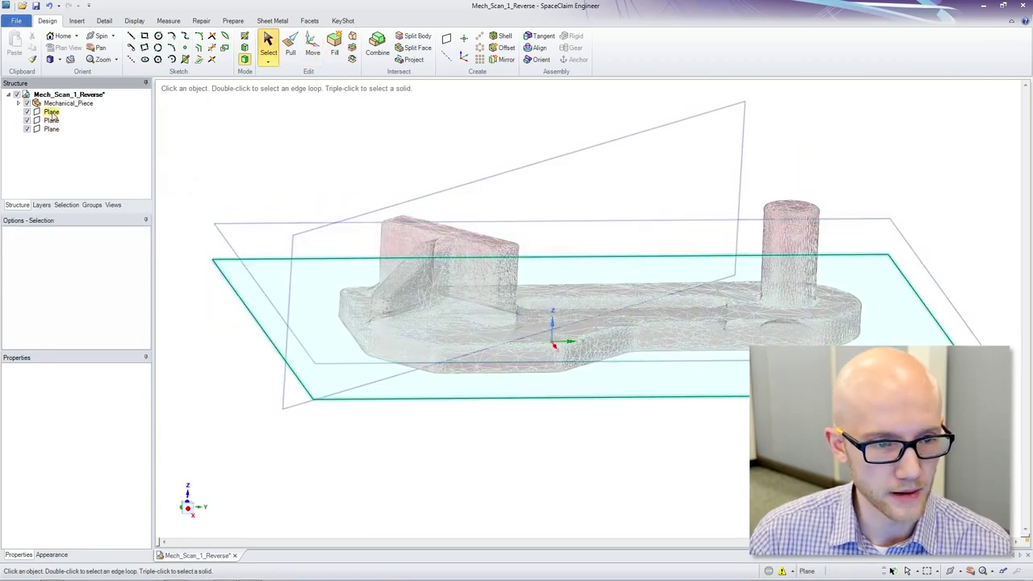
{"action": "left_click", "coordinate": [51, 121], "text": "ctrl"}
{"action": "left_click", "coordinate": [53, 129], "text": "ctrl"}
{"action": "left_click", "coordinate": [77, 21]}
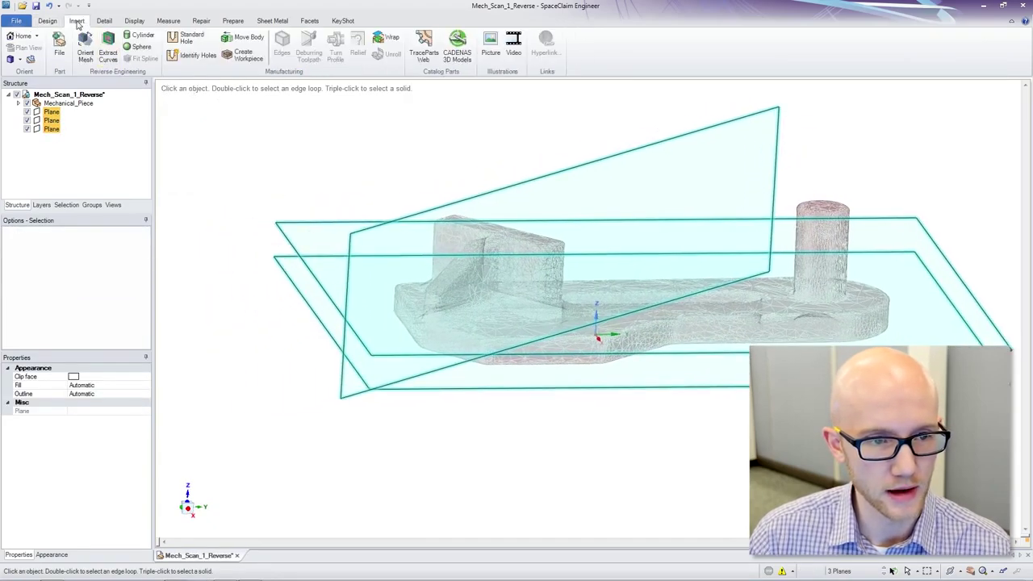
{"action": "left_click", "coordinate": [108, 50]}
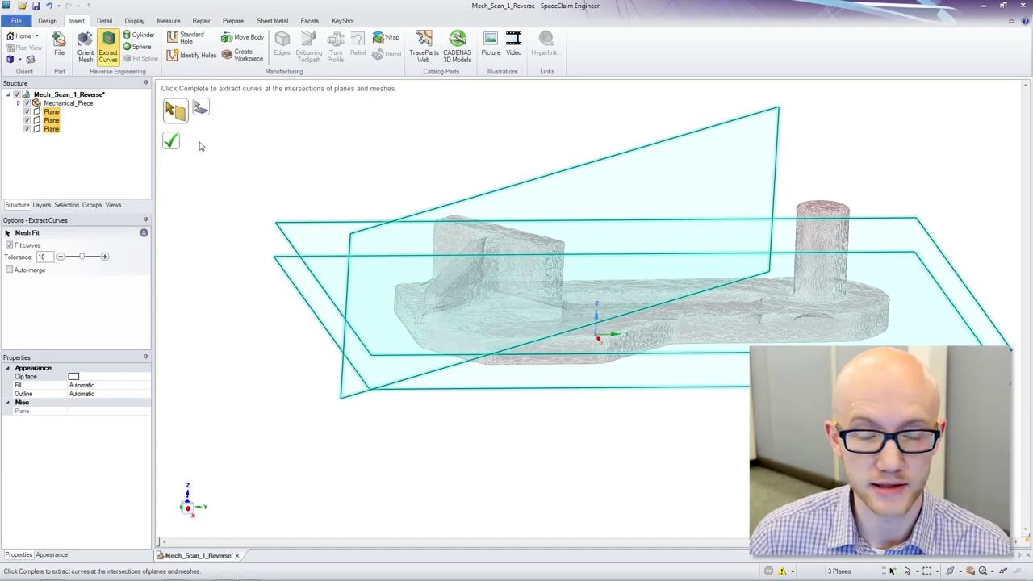
{"action": "left_click", "coordinate": [170, 141]}
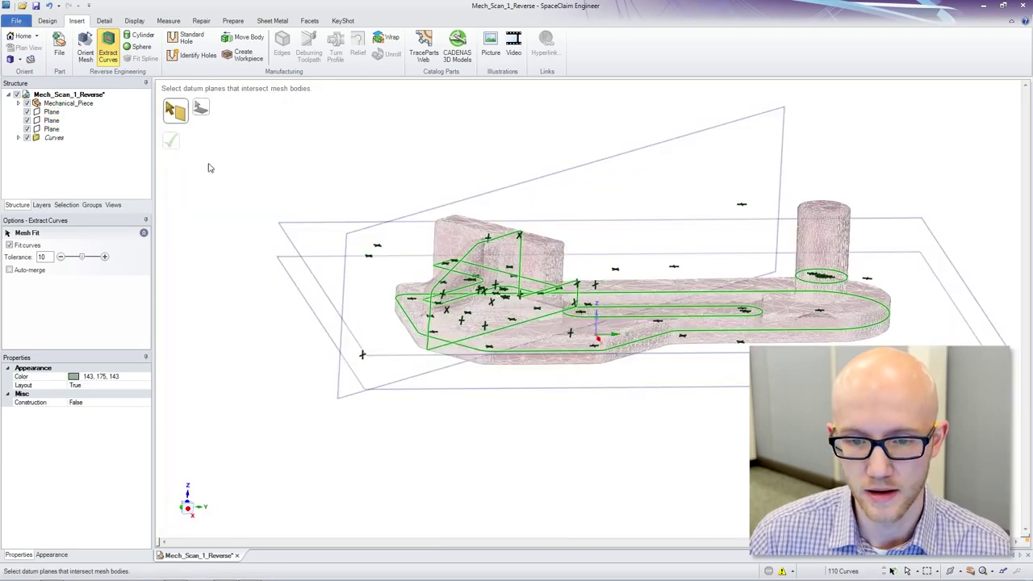
{"action": "left_click", "coordinate": [386, 138]}
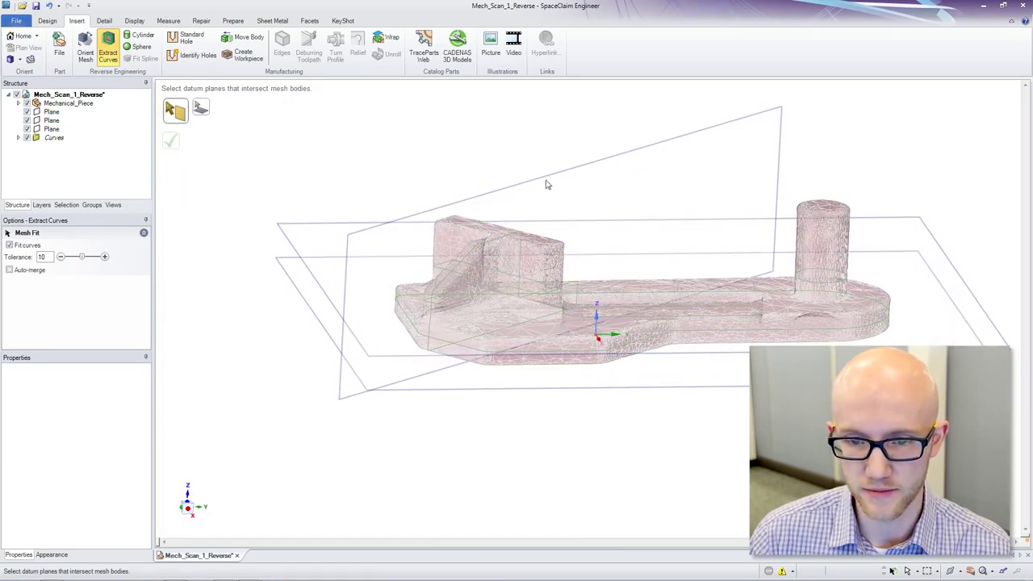
{"action": "middle_click_drag", "start_coordinate": [531, 289], "coordinate": [517, 296]}
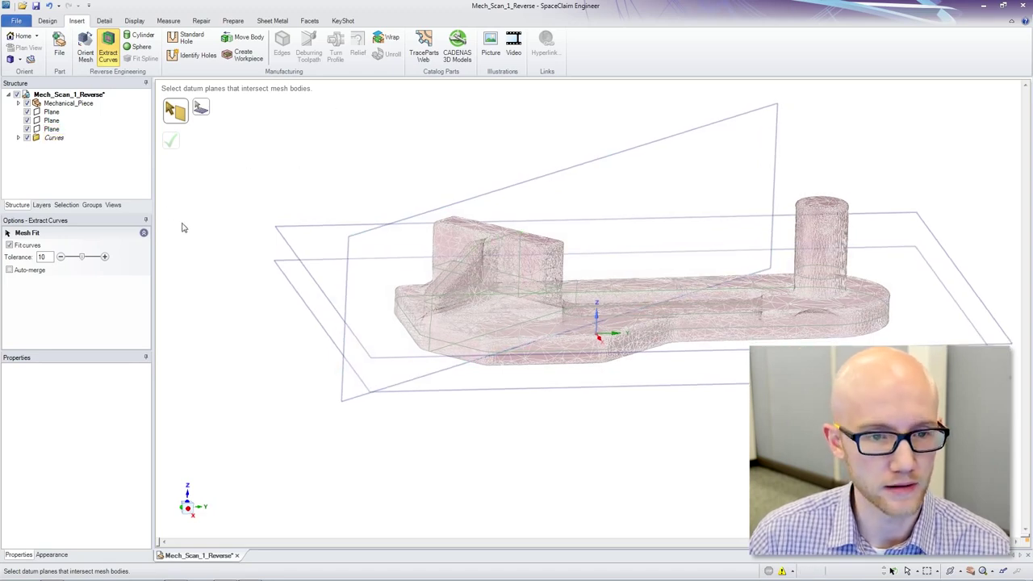
Step: Hide the three datum planes and the Mechanical_Piece mesh, leaving the extracted curves shown
{"action": "left_click", "coordinate": [47, 20]}
{"action": "left_click", "coordinate": [269, 44]}
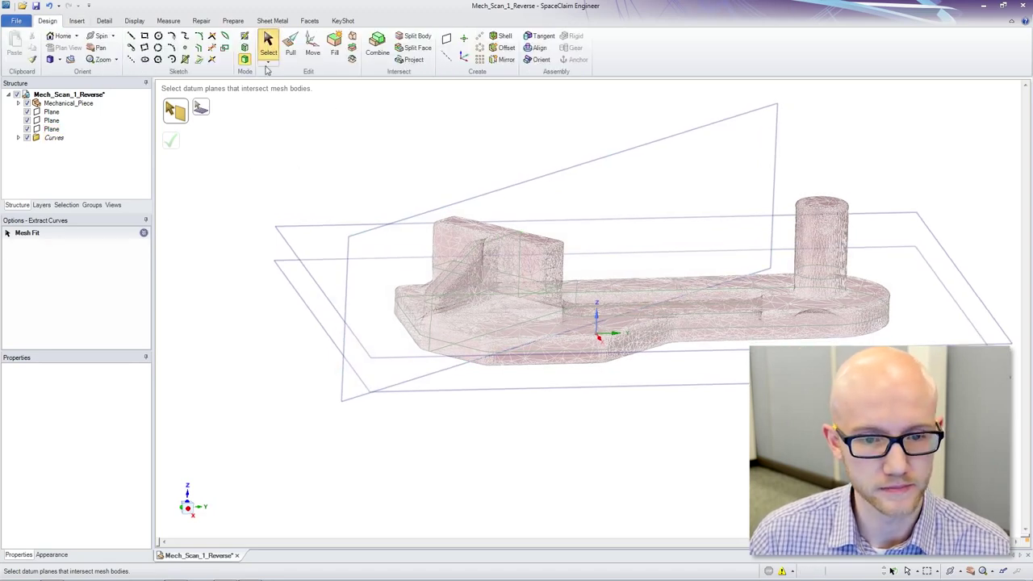
{"action": "left_click", "coordinate": [42, 130]}
{"action": "left_click", "coordinate": [28, 129]}
{"action": "left_click", "coordinate": [28, 120]}
{"action": "left_click", "coordinate": [28, 113]}
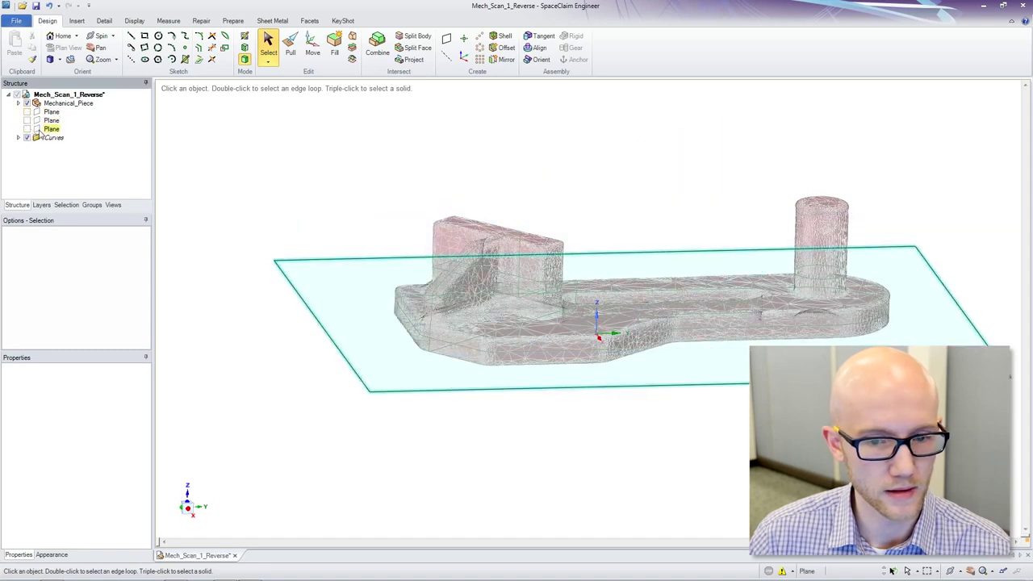
{"action": "left_click", "coordinate": [27, 103]}
{"action": "mouse_move", "coordinate": [312, 159]}
{"action": "middle_mouse_down"}
{"action": "mouse_move", "coordinate": [503, 258]}
{"action": "mouse_move", "coordinate": [622, 393]}
{"action": "middle_mouse_up"}
Step: Fit the base plate's outer outline loop with the Fit Curves tool
{"action": "double_click", "coordinate": [607, 388]}
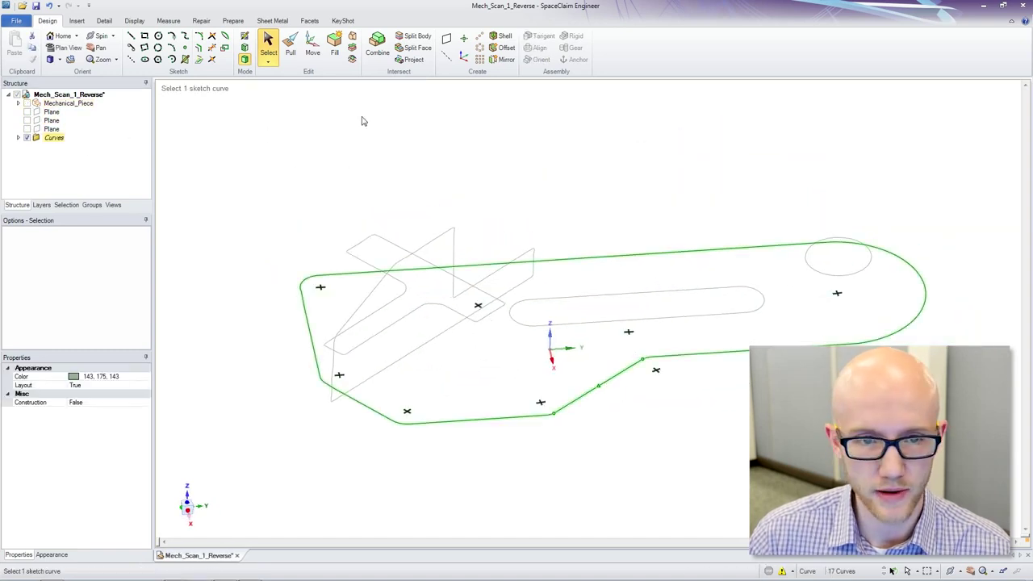
{"action": "left_click", "coordinate": [202, 21]}
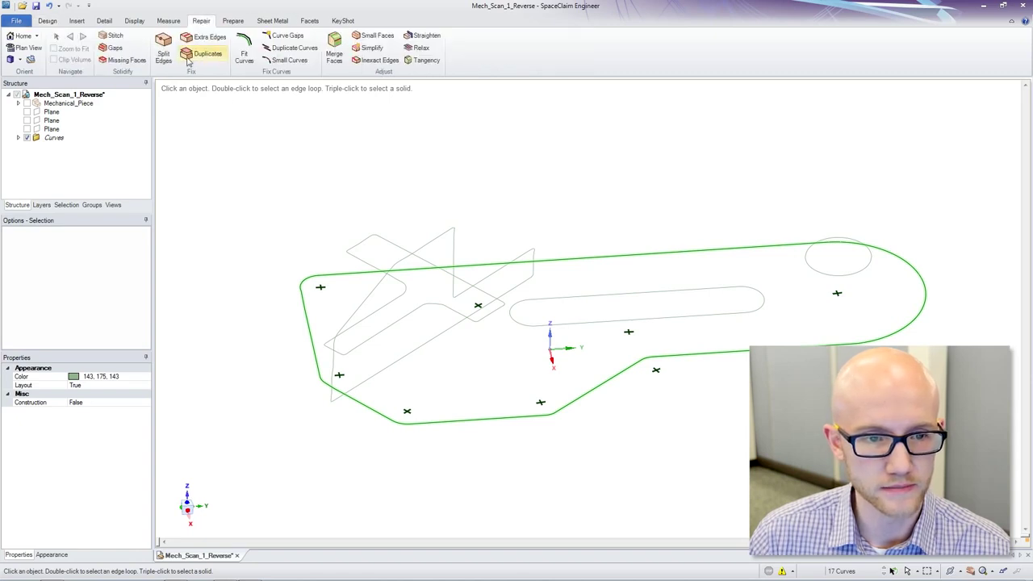
{"action": "left_click", "coordinate": [244, 51]}
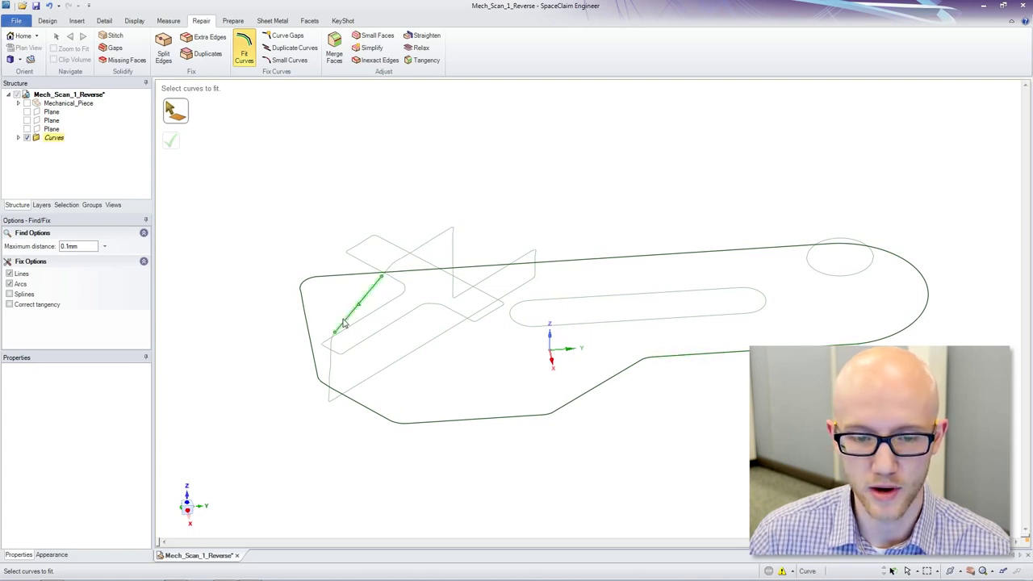
Step: Fit the post's circle and the long slot's loop into clean lines and arcs
{"action": "left_click", "coordinate": [845, 274]}
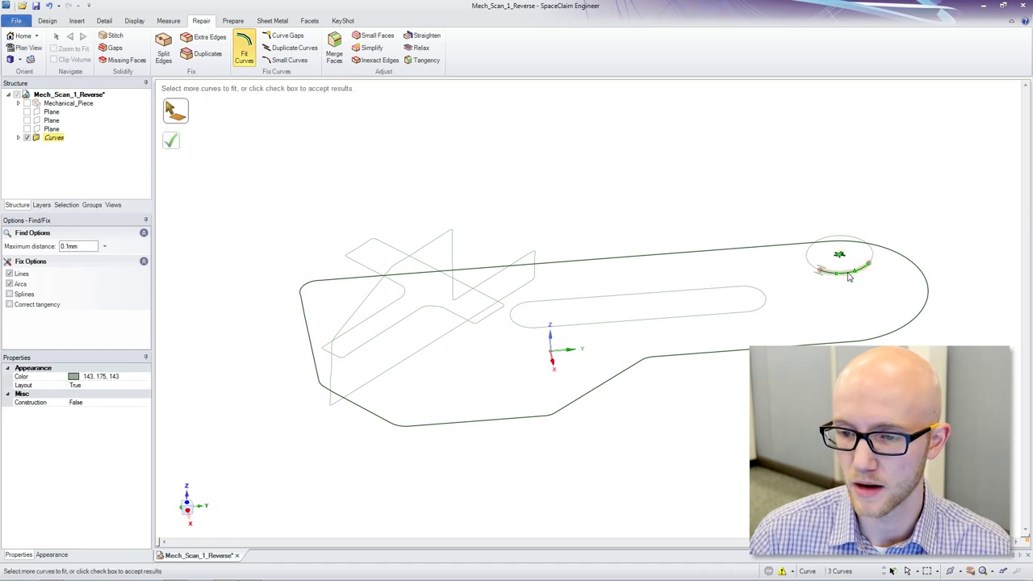
{"action": "left_click", "coordinate": [171, 141]}
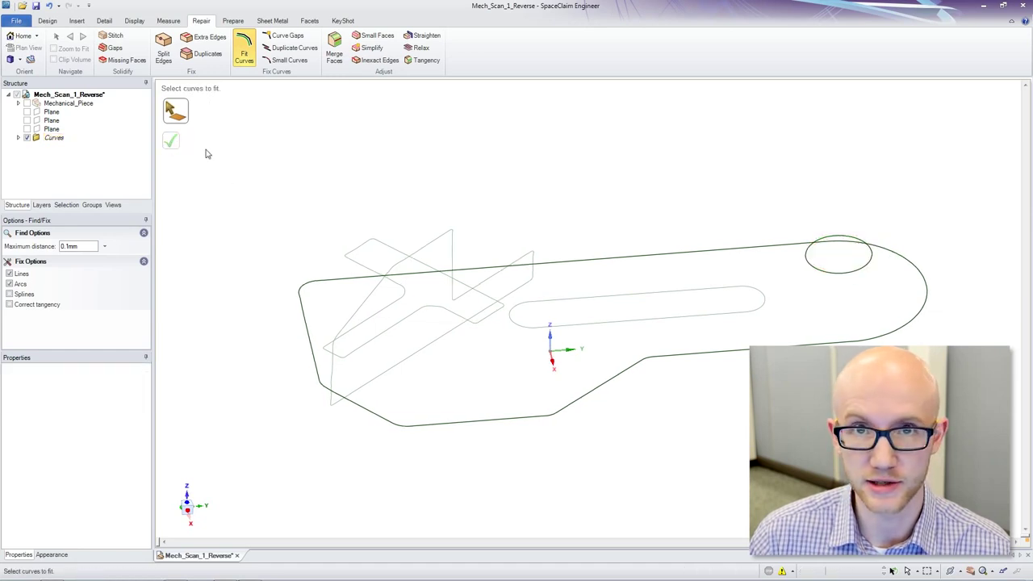
{"action": "double_click", "coordinate": [708, 318]}
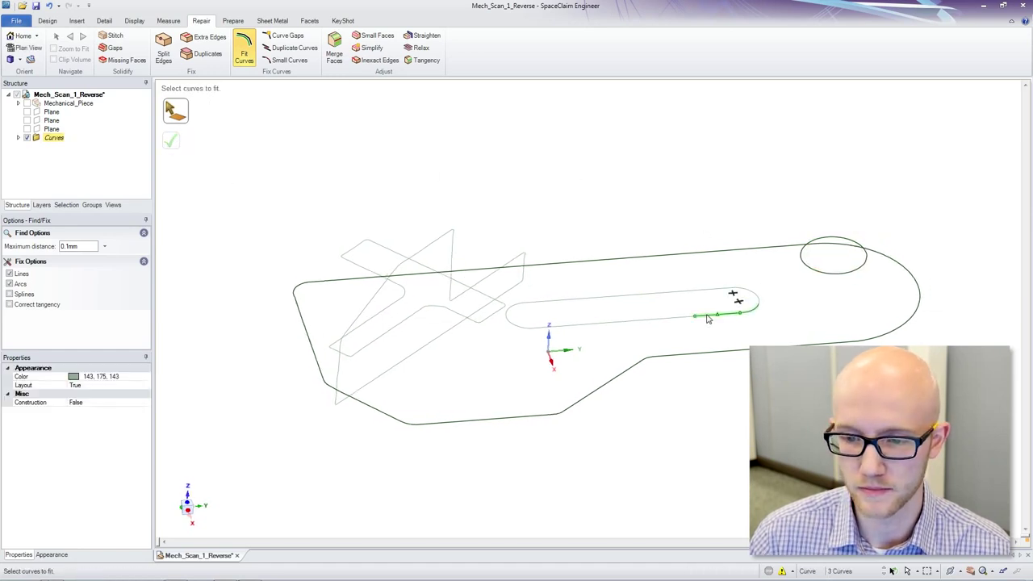
{"action": "left_click", "coordinate": [171, 140]}
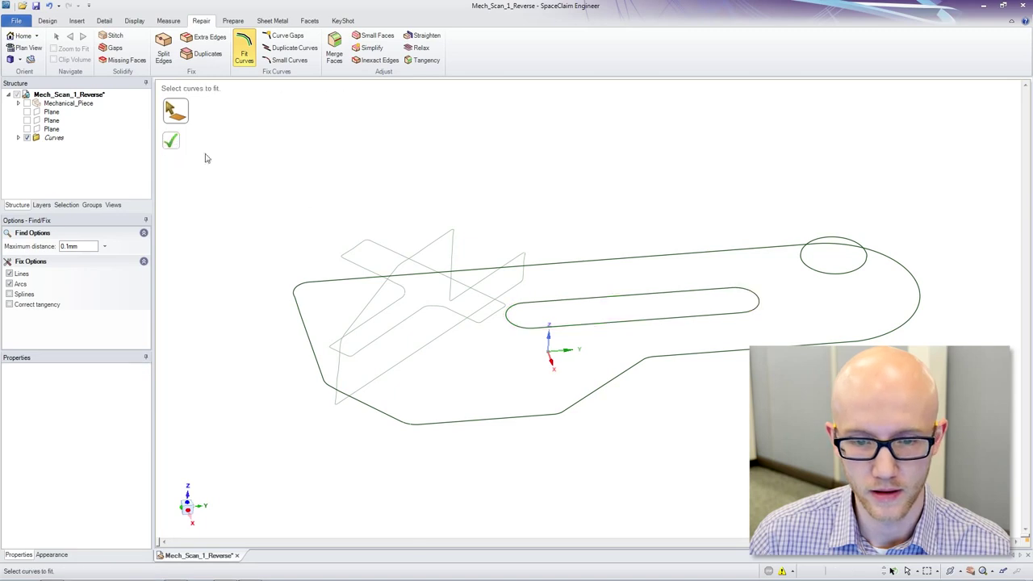
Step: Fit the vertical rib profile and the horizontal T-shaped block and rib section into lines and arcs
{"action": "double_click", "coordinate": [452, 266]}
{"action": "left_click", "coordinate": [174, 142]}
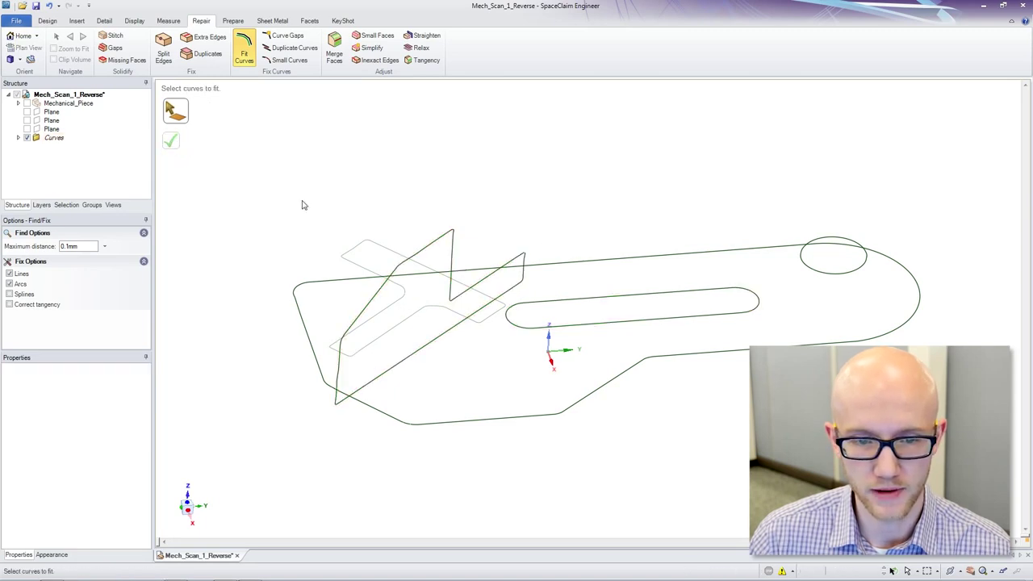
{"action": "left_click", "coordinate": [393, 256]}
{"action": "double_click", "coordinate": [385, 250]}
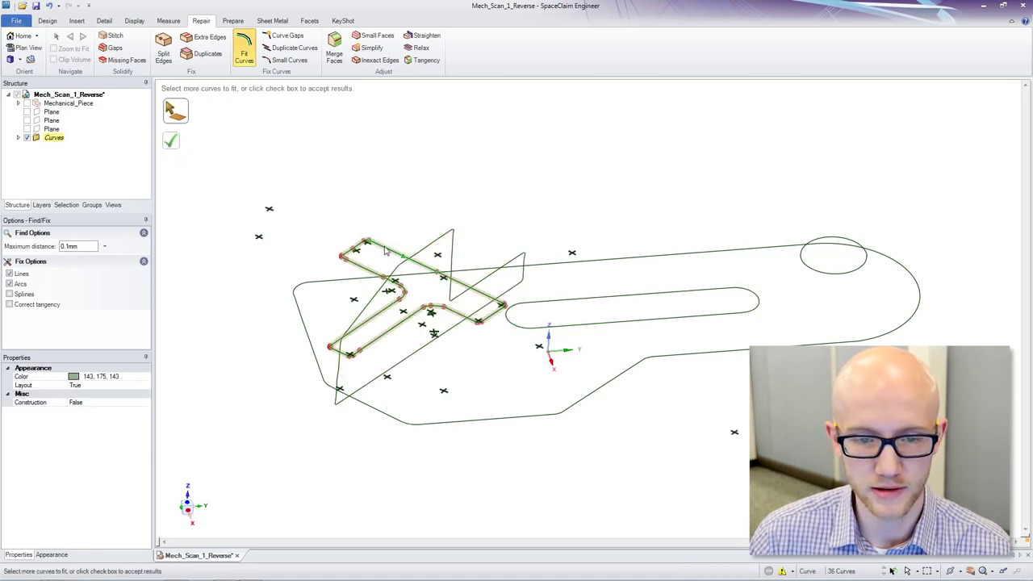
{"action": "left_click", "coordinate": [174, 142]}
{"action": "middle_click_drag", "start_coordinate": [260, 189], "coordinate": [237, 180]}
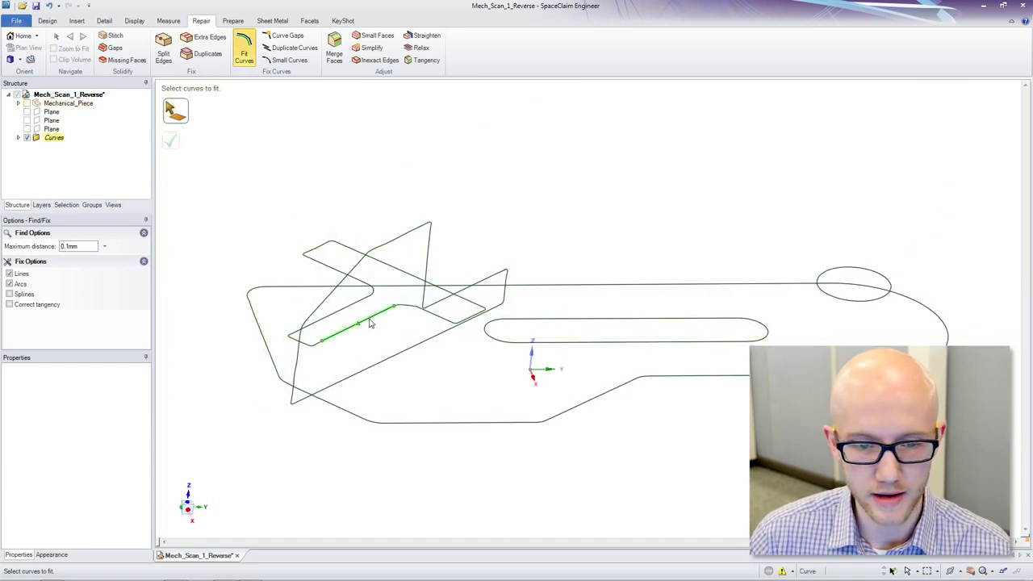
Step: Fill the base plate's outer outline loop into a planar surface
{"action": "double_click", "coordinate": [362, 421]}
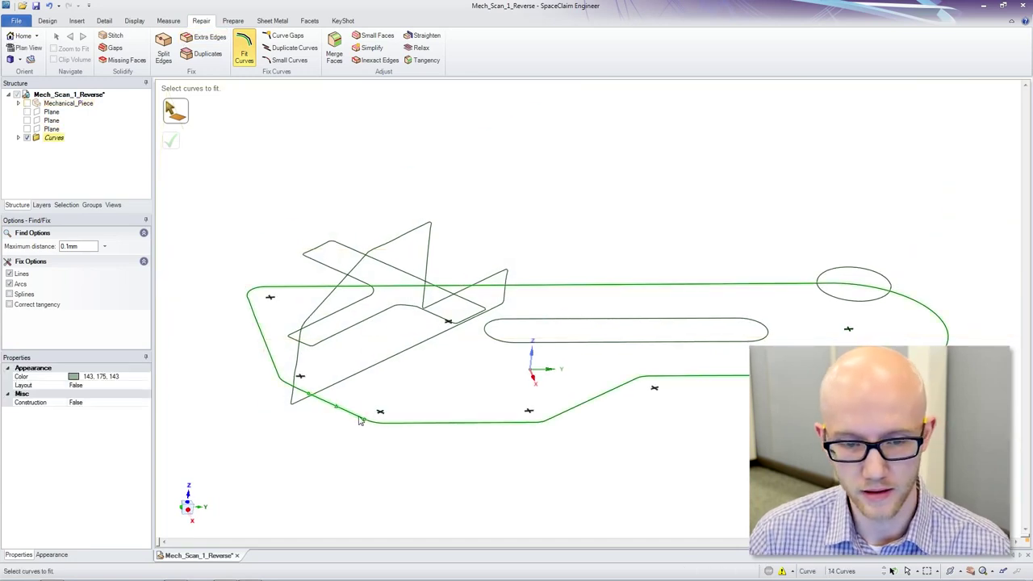
{"action": "key", "text": "f"}
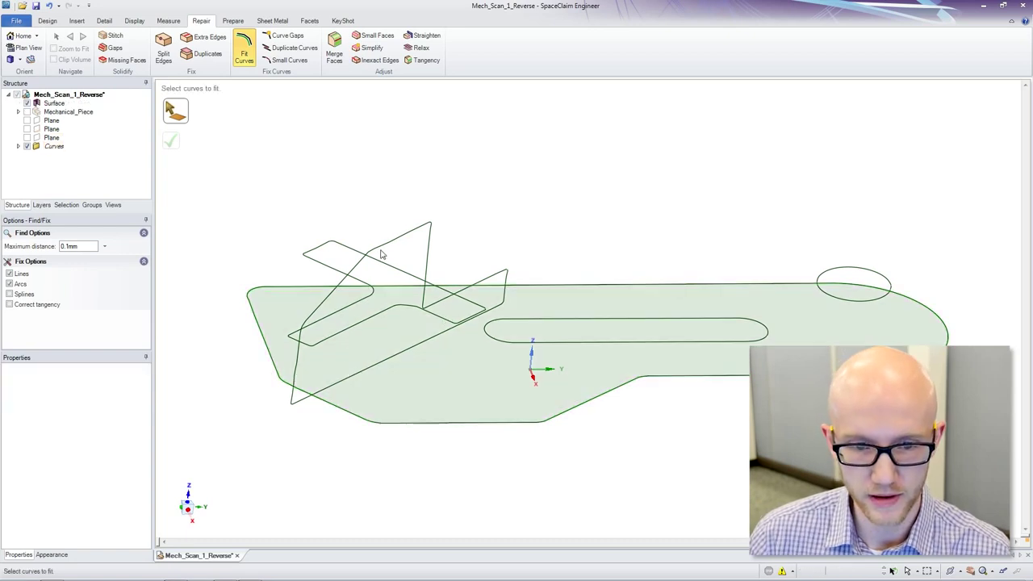
{"action": "double_click", "coordinate": [387, 248]}
{"action": "key", "text": "Return"}
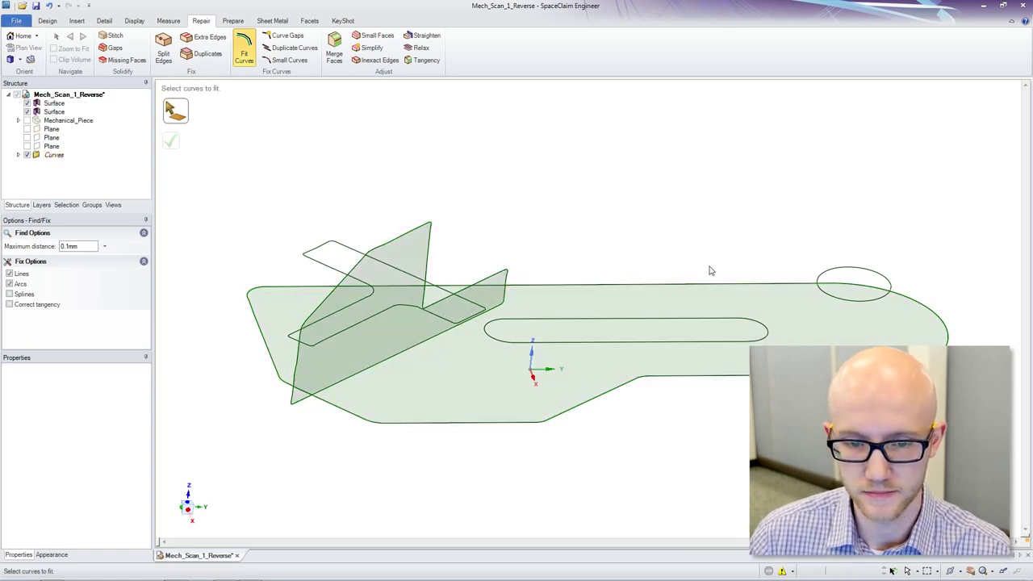
{"action": "key", "text": "ctrl+z"}
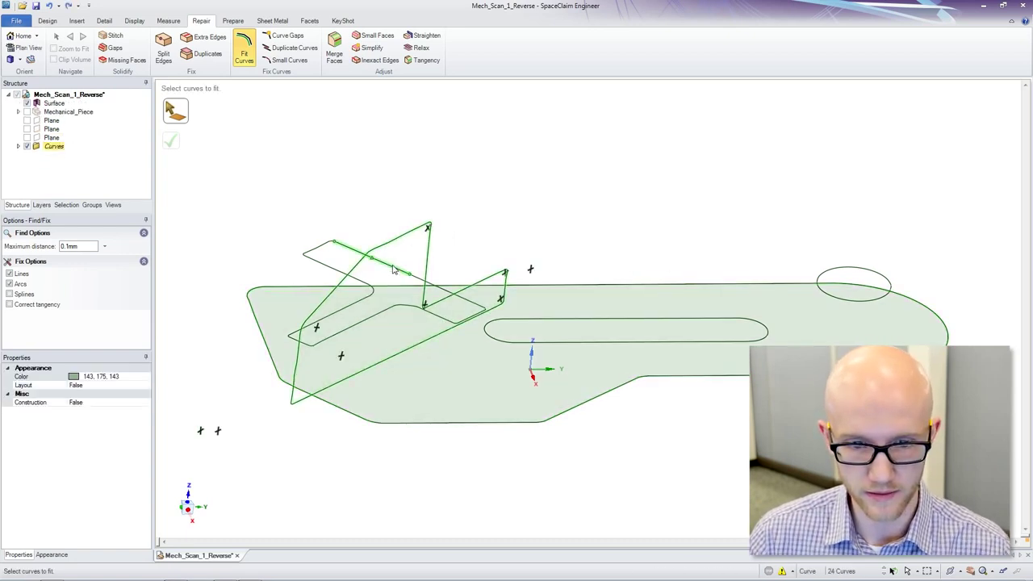
Step: Fill the horizontal T-shaped block and rib section, the post's circle and the long slot's loop into planar surfaces
{"action": "double_click", "coordinate": [394, 268]}
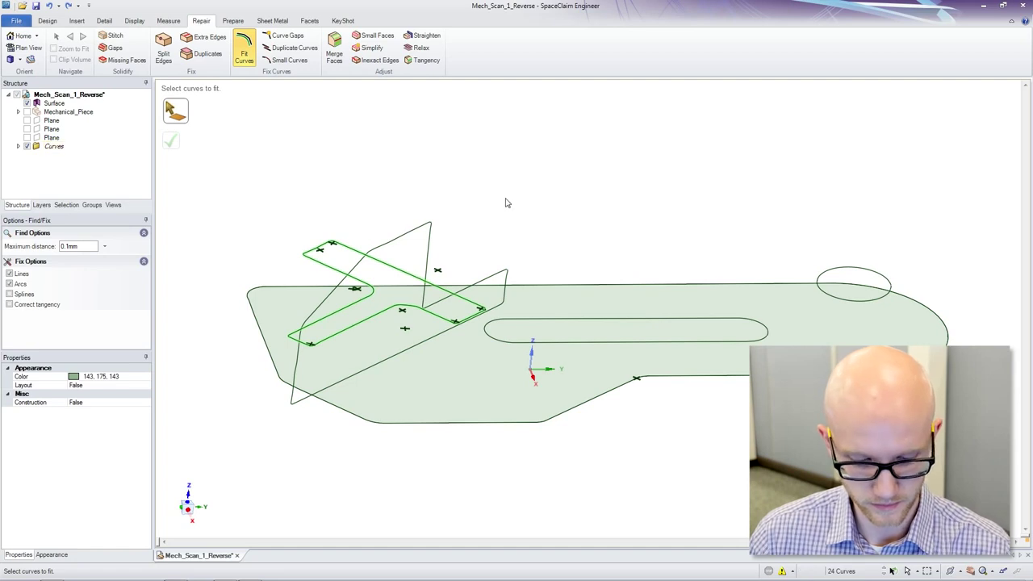
{"action": "key", "text": "Return"}
{"action": "left_click", "coordinate": [861, 274]}
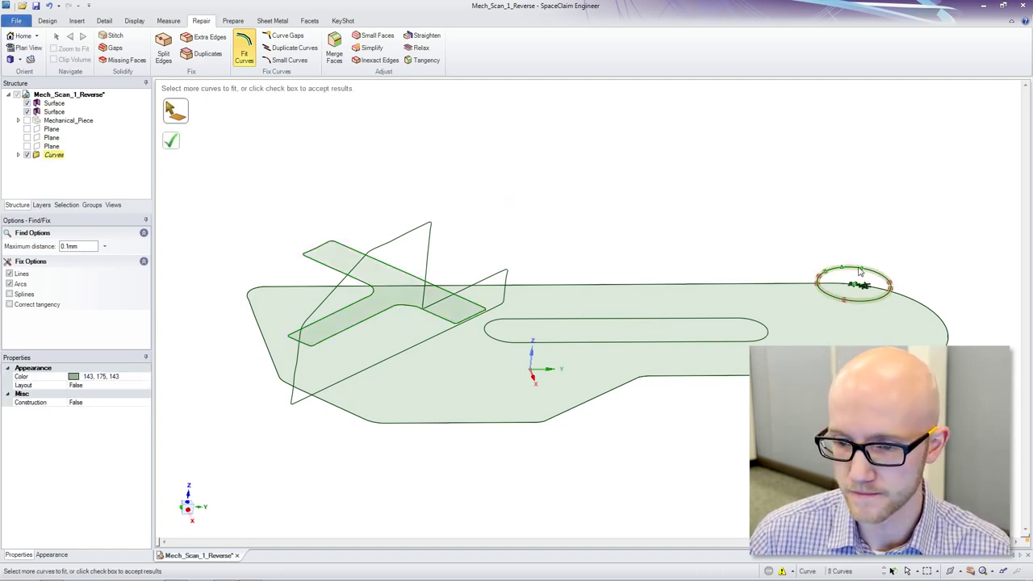
{"action": "key", "text": "Return"}
{"action": "left_click", "coordinate": [632, 321]}
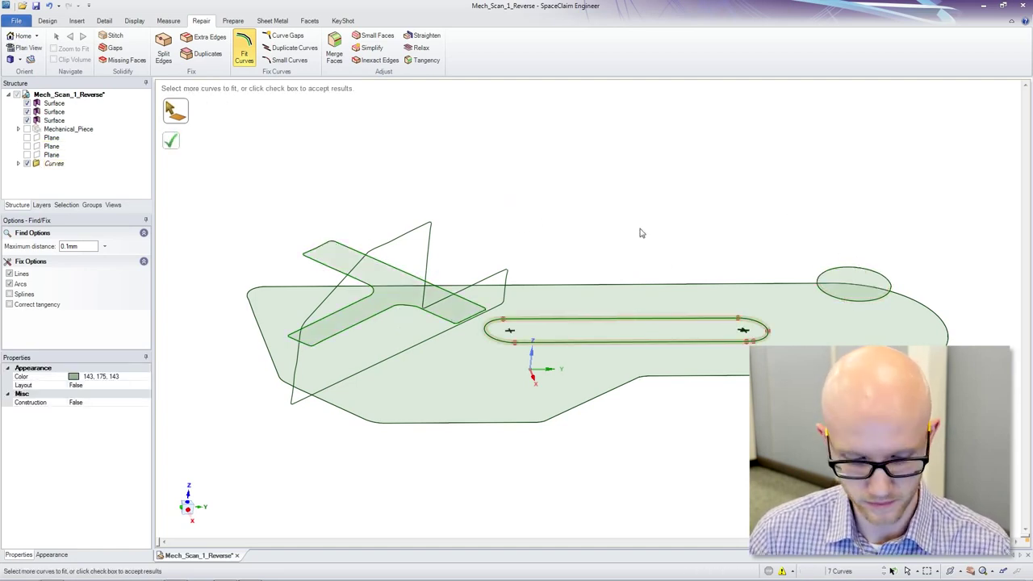
{"action": "key", "text": "Return"}
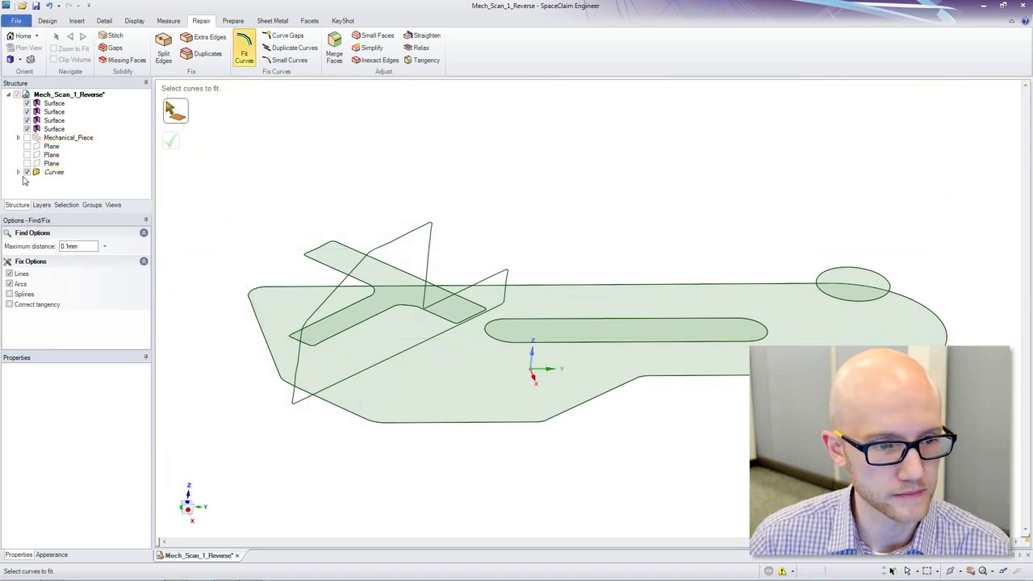
Step: Hide the extracted curves and show the Mechanical_Piece mesh with the filled surfaces
{"action": "left_click", "coordinate": [26, 172]}
{"action": "middle_click_drag", "start_coordinate": [325, 190], "coordinate": [325, 189]}
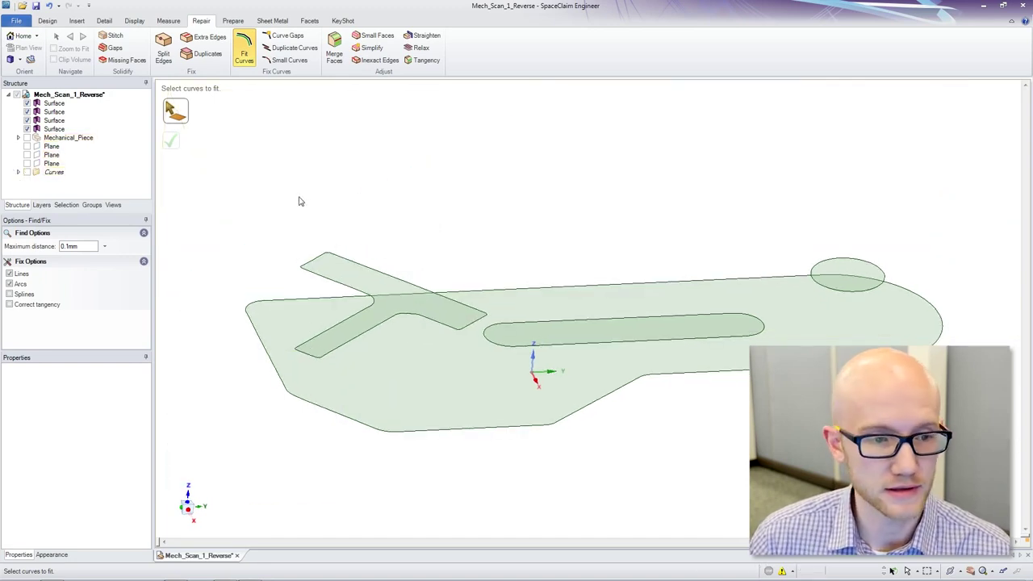
{"action": "left_click", "coordinate": [27, 138]}
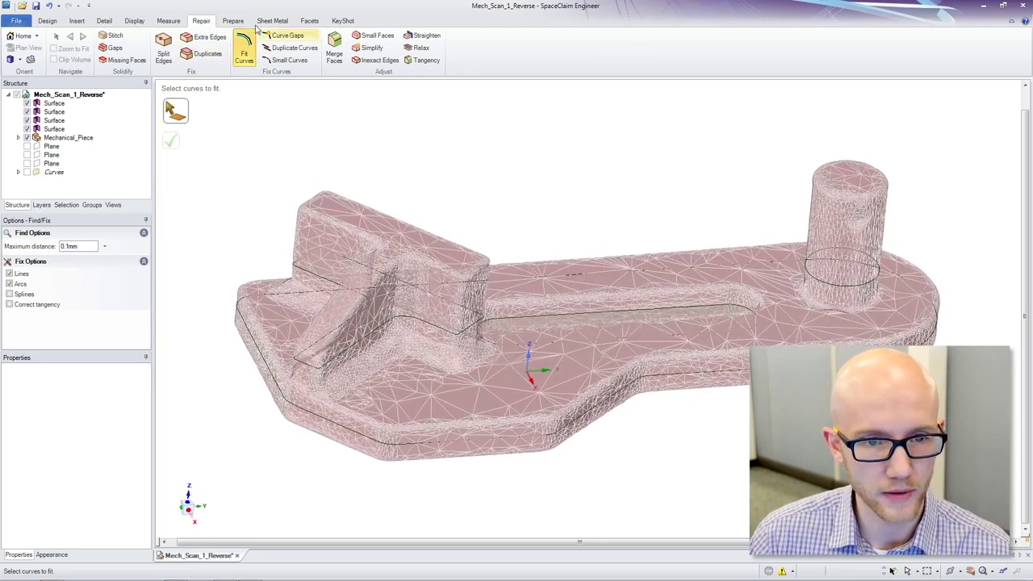
Step: Pull the base plate surface down to the underside of the scanned mesh, using Up To, to form a solid
{"action": "left_click", "coordinate": [46, 20]}
{"action": "left_click", "coordinate": [291, 48]}
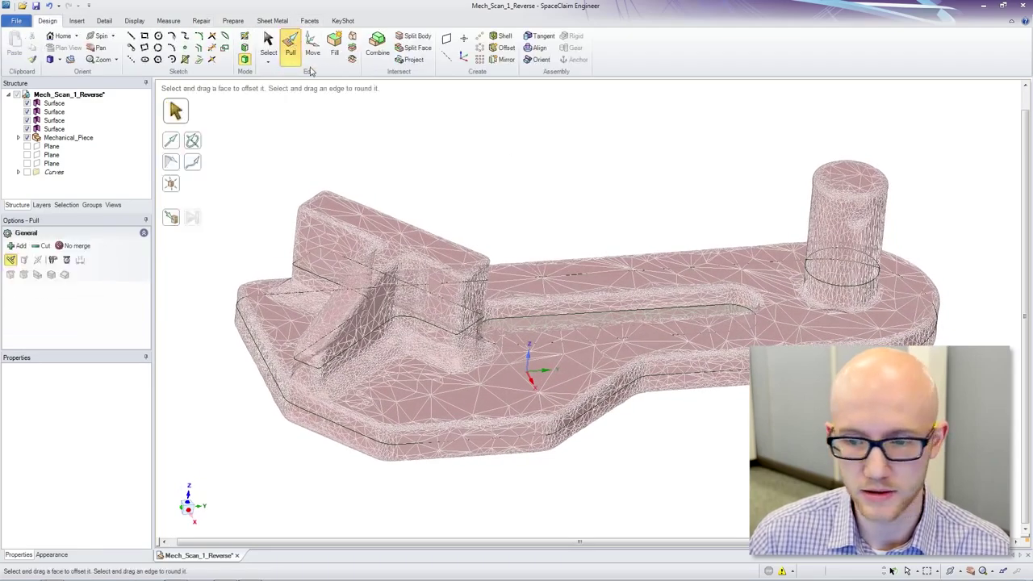
{"action": "left_click", "coordinate": [780, 327]}
{"action": "left_click", "coordinate": [804, 329]}
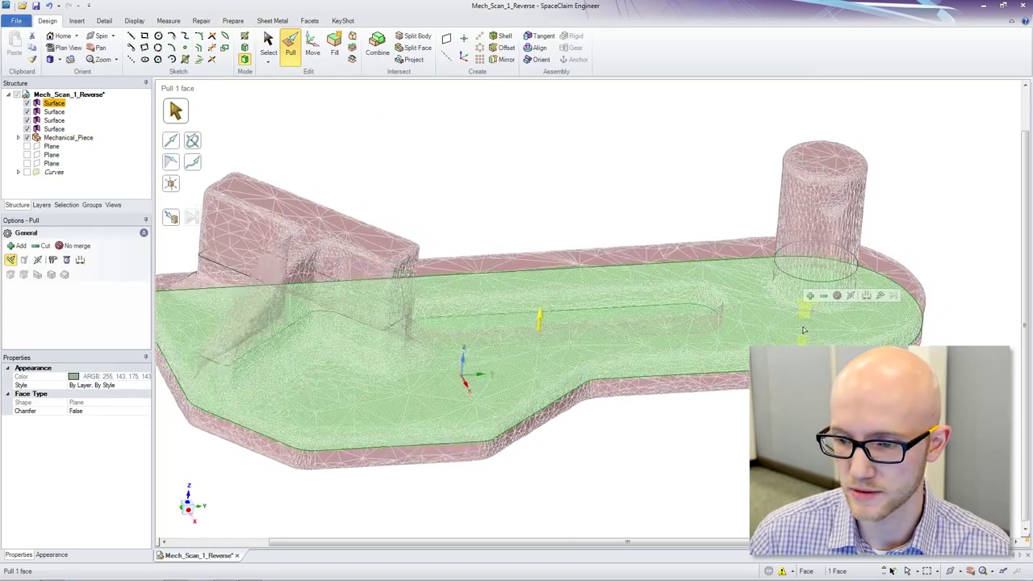
{"action": "left_click", "coordinate": [878, 296]}
{"action": "middle_click_drag", "start_coordinate": [880, 267], "coordinate": [761, 259]}
{"action": "left_click", "coordinate": [742, 324]}
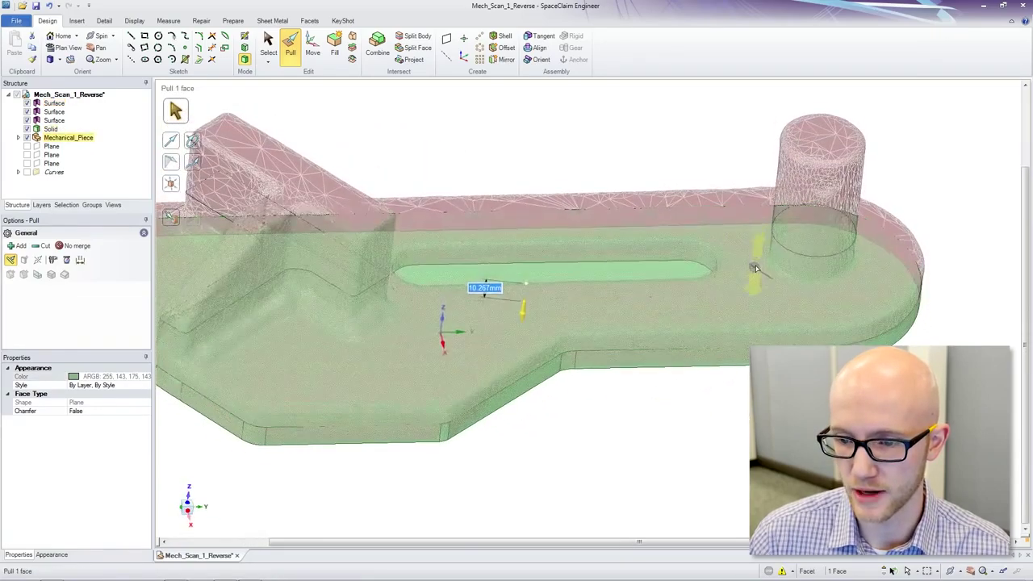
Step: Pull the base solid's top face up to the upper face of the mesh's base plate
{"action": "left_click", "coordinate": [757, 269]}
{"action": "left_click", "coordinate": [834, 235]}
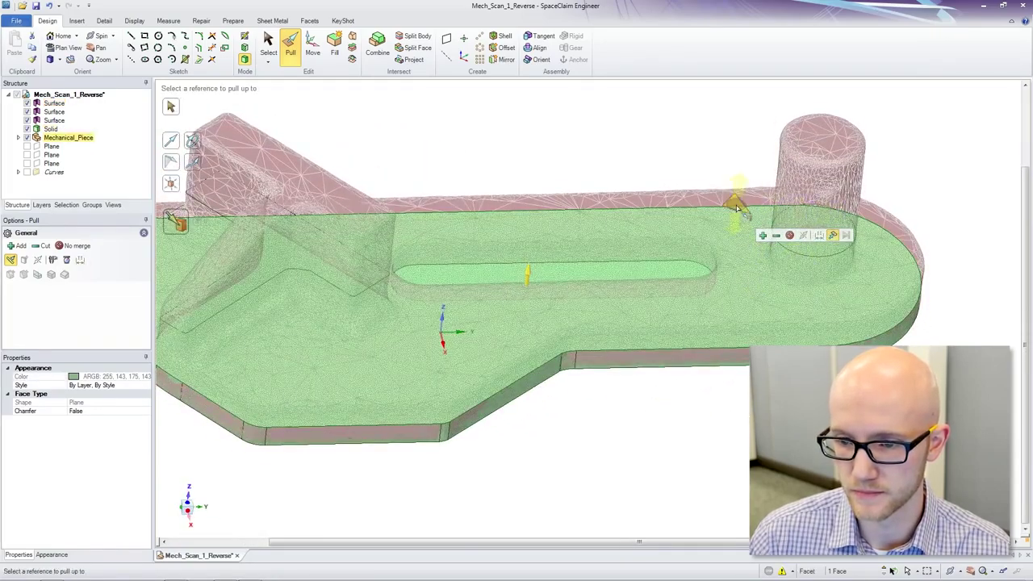
{"action": "left_click", "coordinate": [748, 203]}
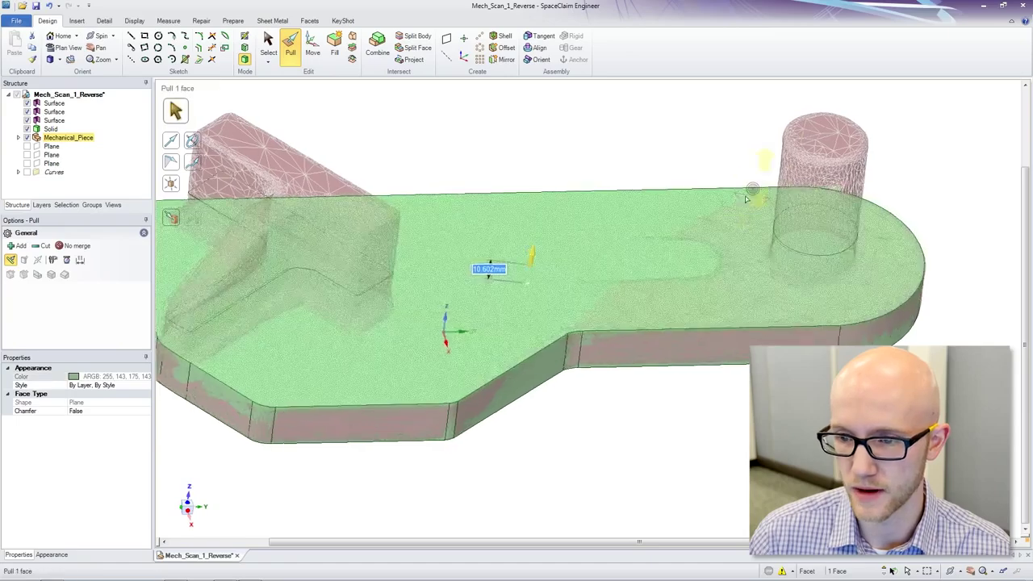
Step: Pull the post's circular surface down to the base plate, and its top face up to the top of the scanned post
{"action": "left_click", "coordinate": [831, 238]}
{"action": "left_click", "coordinate": [908, 206]}
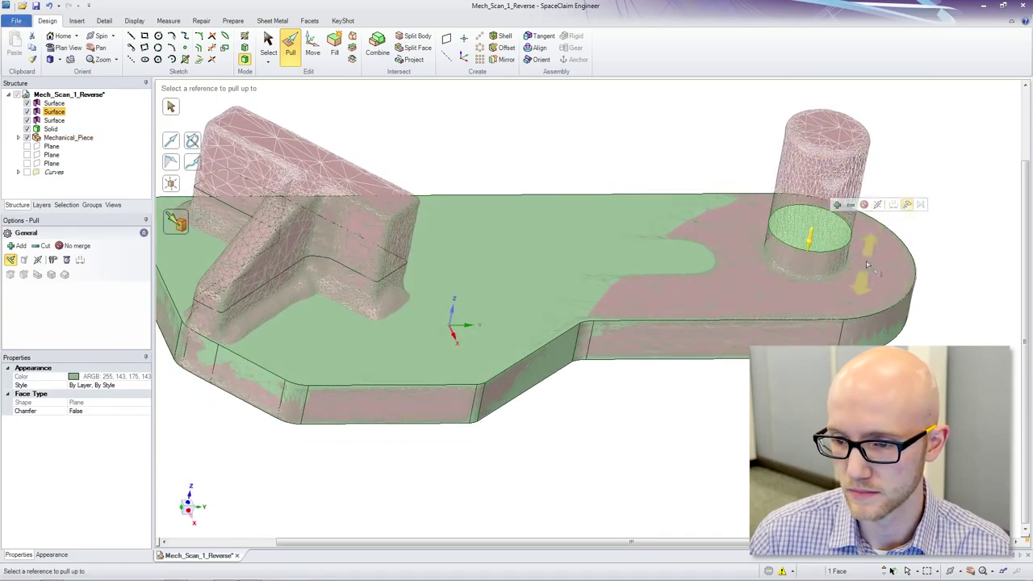
{"action": "left_click", "coordinate": [822, 243]}
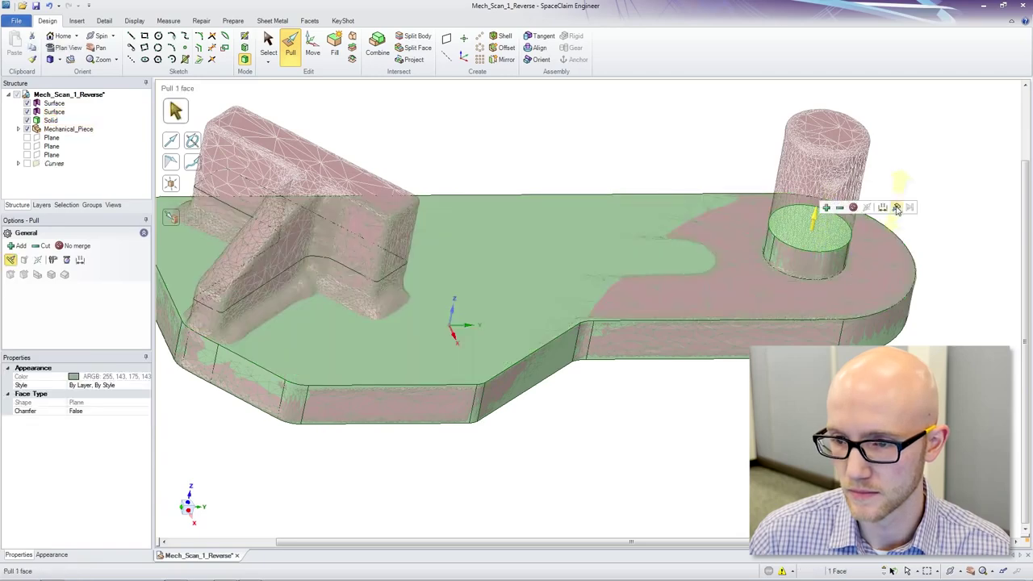
{"action": "left_click", "coordinate": [834, 137]}
{"action": "left_click", "coordinate": [460, 165]}
Step: Pull the T-shaped block and rib surface down to the base plate's top face, merging it into the solid
{"action": "middle_click_drag", "start_coordinate": [452, 182], "coordinate": [417, 234]}
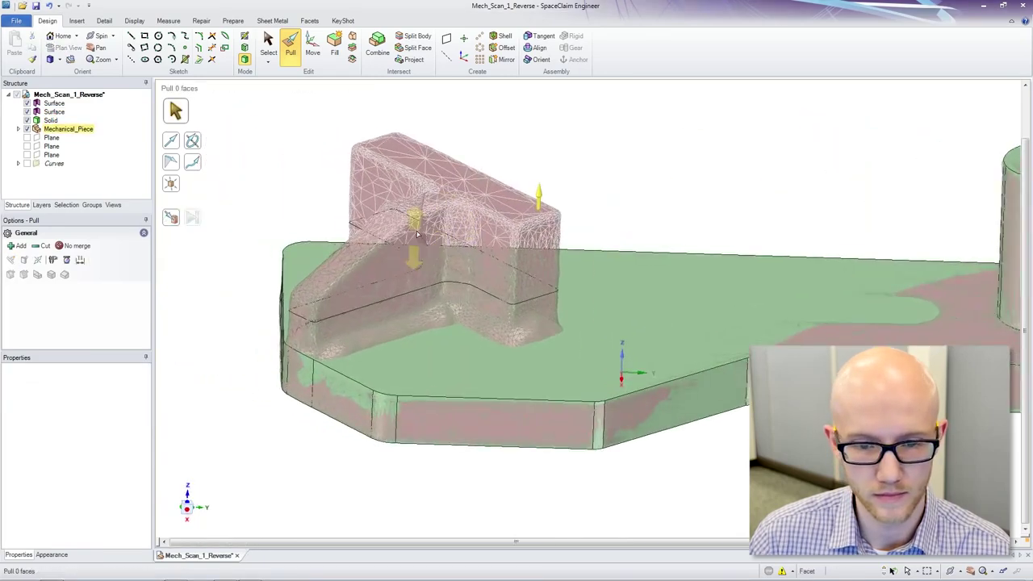
{"action": "left_click", "coordinate": [468, 260]}
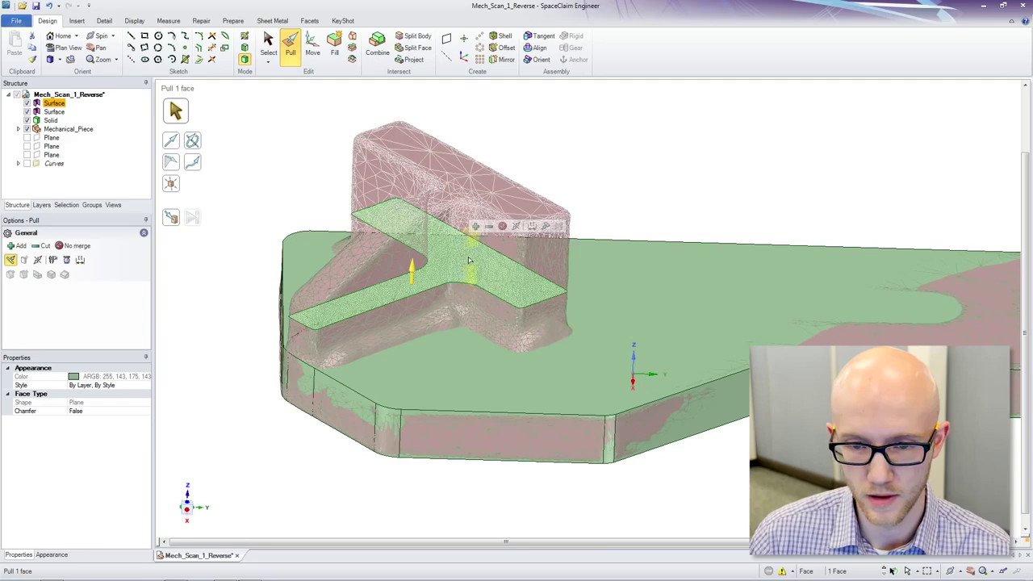
{"action": "left_click", "coordinate": [533, 227]}
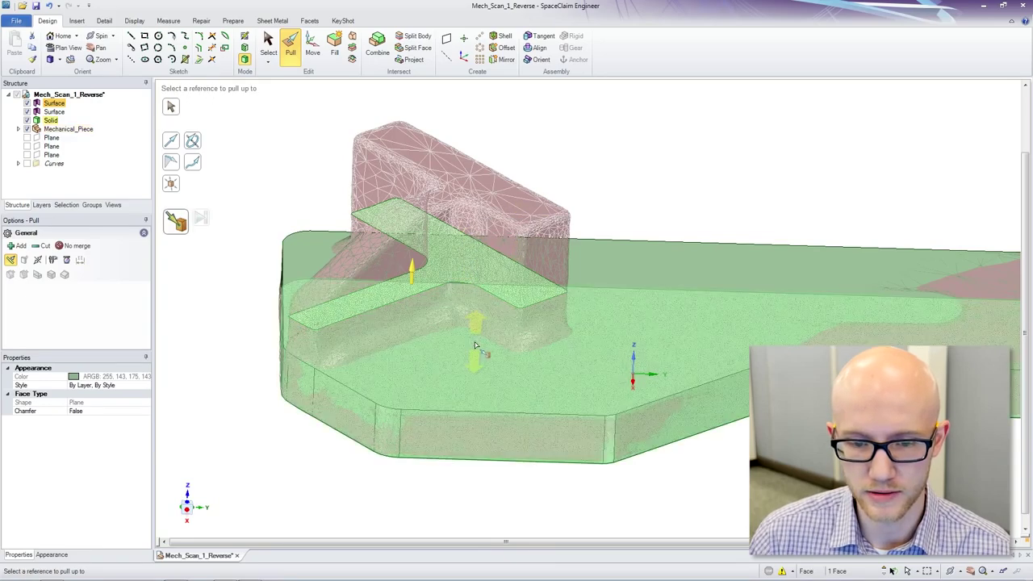
{"action": "left_click", "coordinate": [475, 348]}
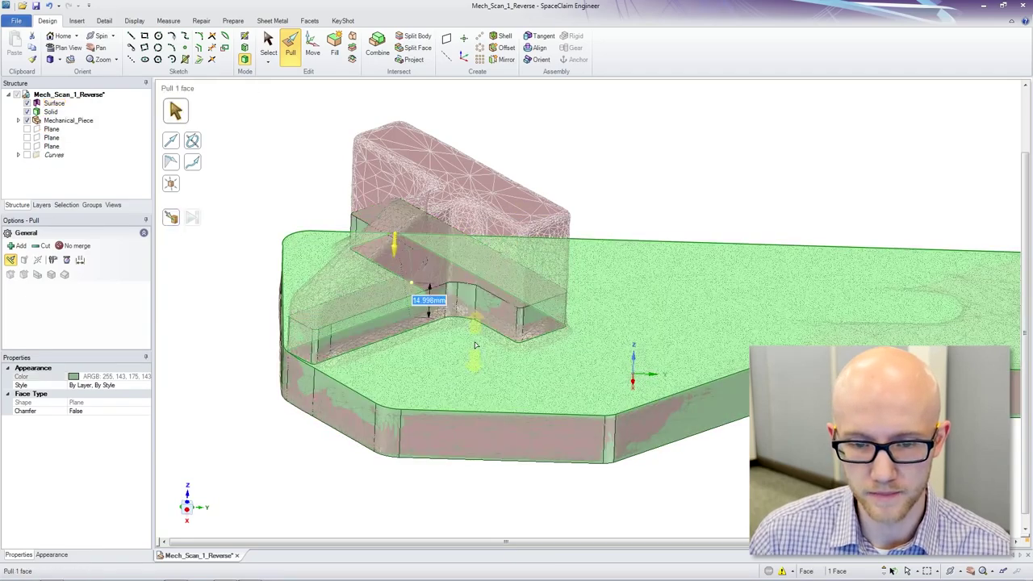
Step: Pull the top face of the T-shaped block and rib up to the top of the scanned block
{"action": "left_click", "coordinate": [467, 262]}
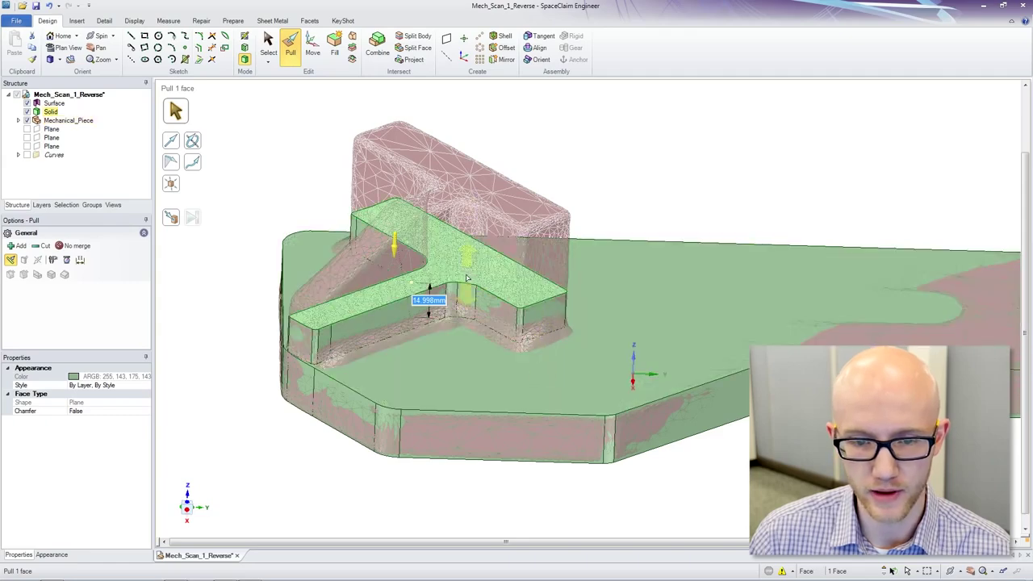
{"action": "left_click", "coordinate": [544, 245]}
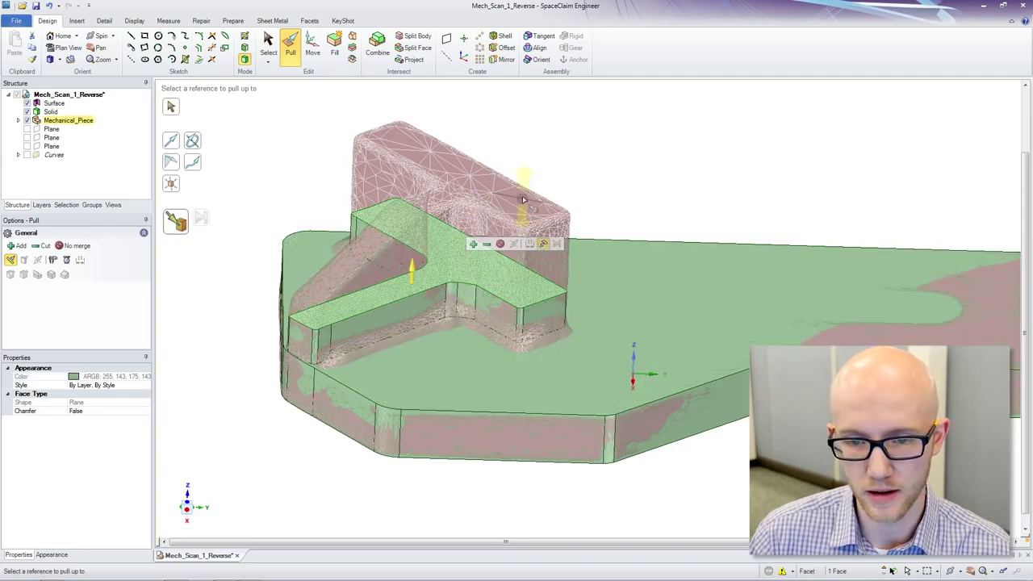
{"action": "left_click", "coordinate": [518, 194]}
{"action": "left_click", "coordinate": [624, 154]}
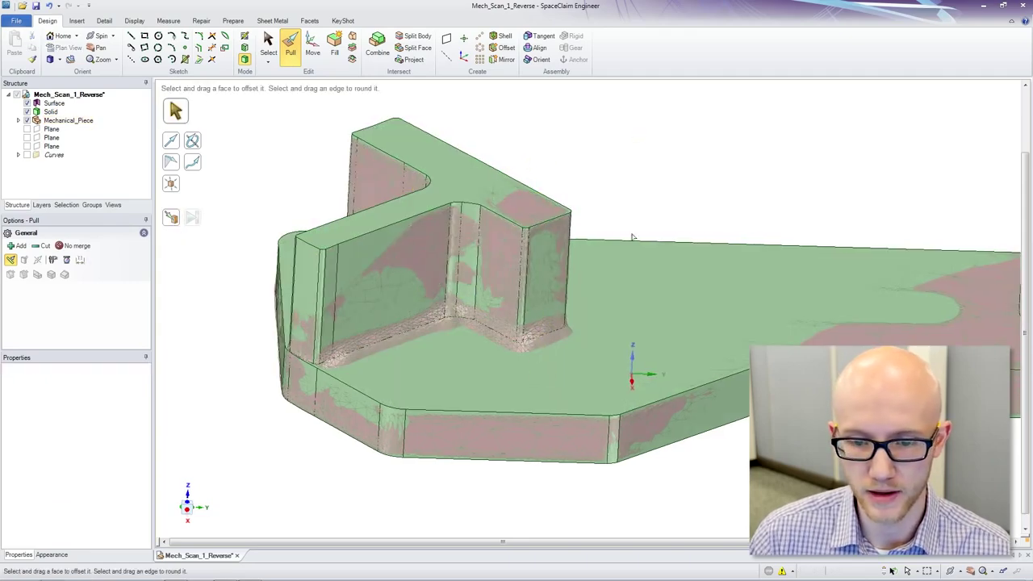
{"action": "left_click", "coordinate": [633, 238]}
{"action": "left_click", "coordinate": [631, 172]}
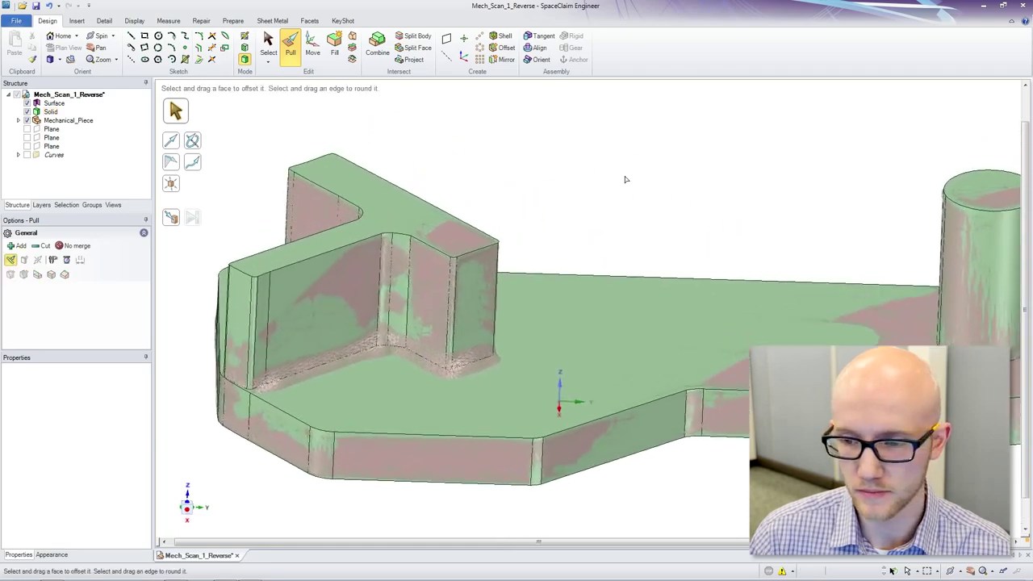
Step: Select the long slot's surface inside the base plate and use it to cut the slot into the solid
{"action": "left_click", "coordinate": [676, 323]}
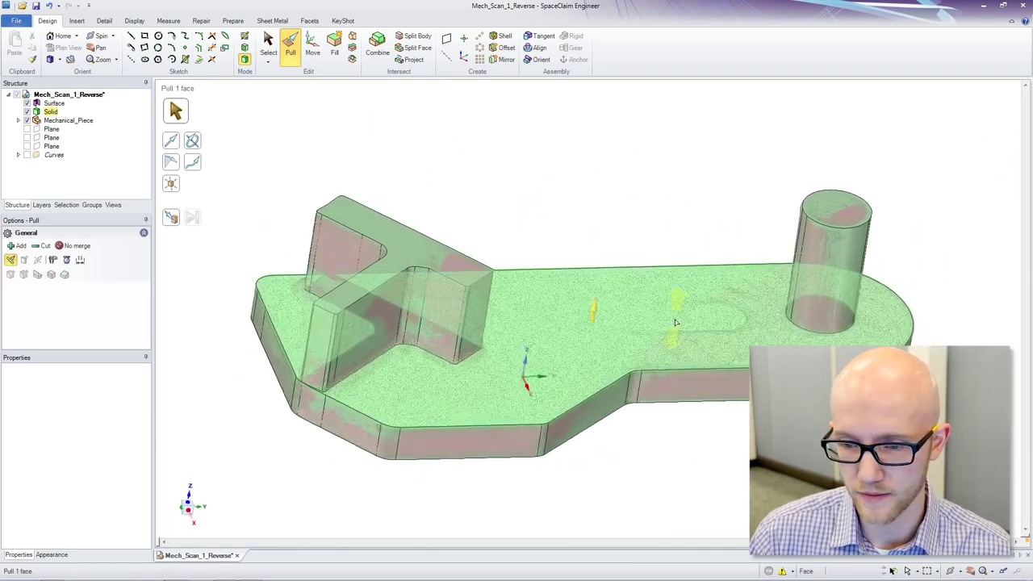
{"action": "left_click", "coordinate": [694, 321]}
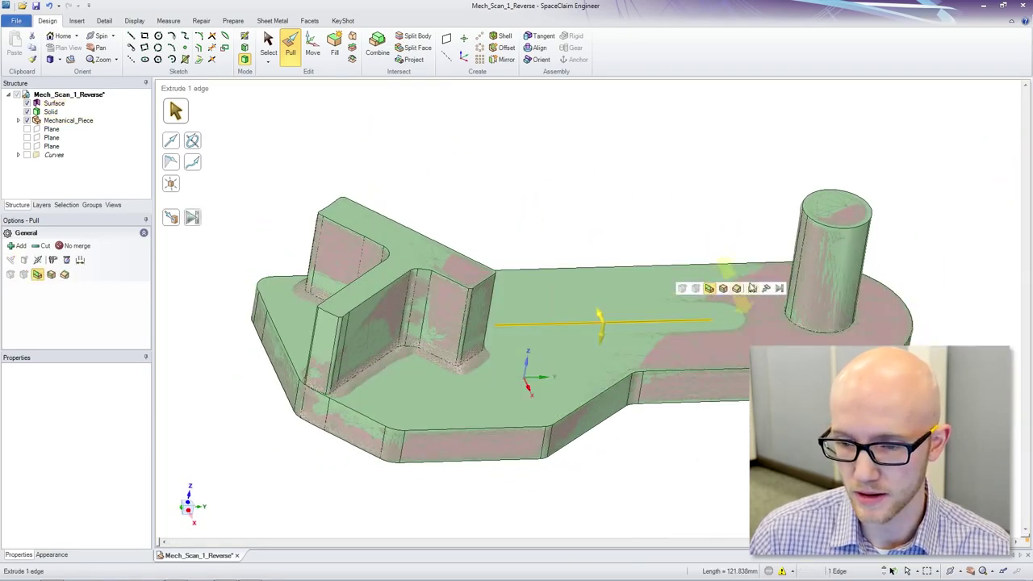
{"action": "left_click", "coordinate": [712, 317]}
{"action": "left_click", "coordinate": [711, 325]}
{"action": "left_click", "coordinate": [710, 330]}
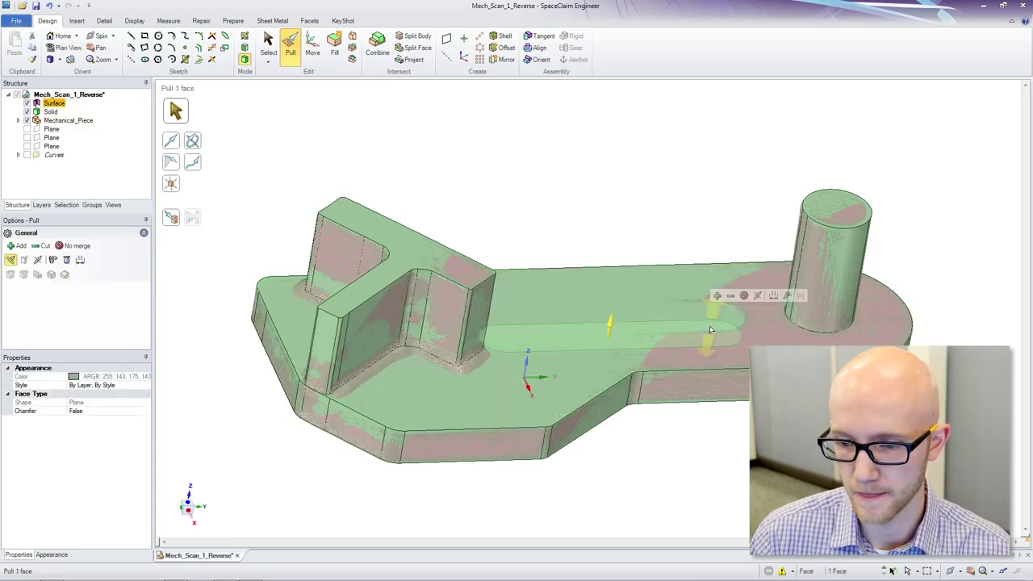
{"action": "left_click_drag", "start_coordinate": [721, 293], "coordinate": [660, 150]}
{"action": "middle_click_drag", "start_coordinate": [660, 150], "coordinate": [662, 166]}
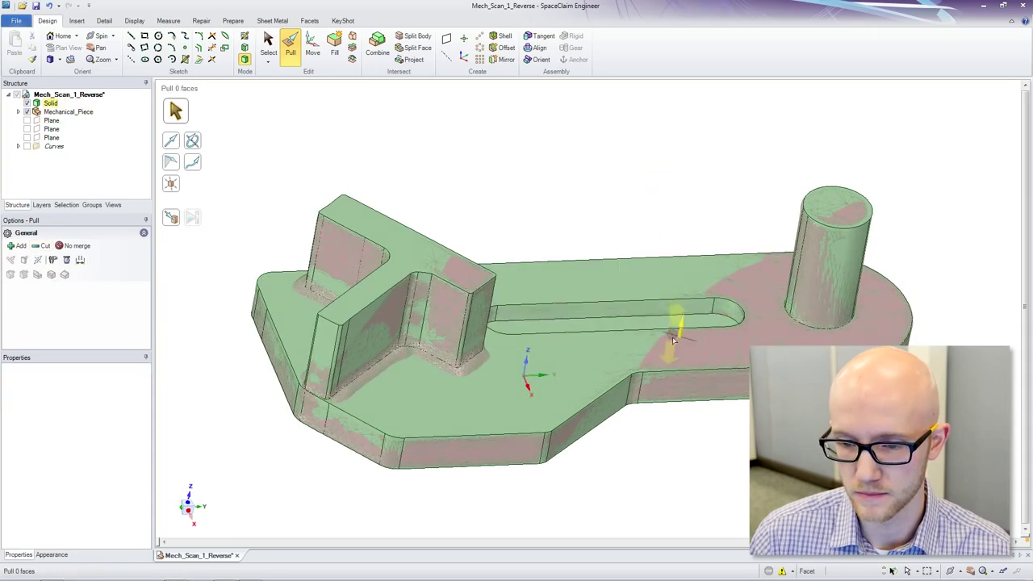
{"action": "left_click", "coordinate": [673, 333]}
{"action": "left_click", "coordinate": [671, 459]}
{"action": "middle_click_drag", "start_coordinate": [671, 459], "coordinate": [652, 419]}
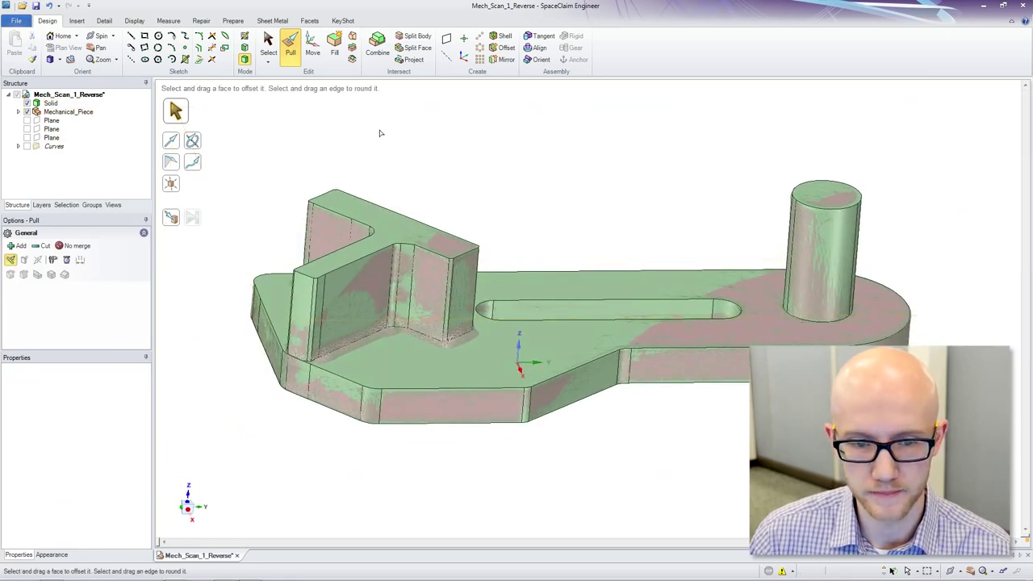
Step: Hide the mesh and the solid, and show the extracted curves again
{"action": "middle_click_drag", "start_coordinate": [381, 133], "coordinate": [333, 224]}
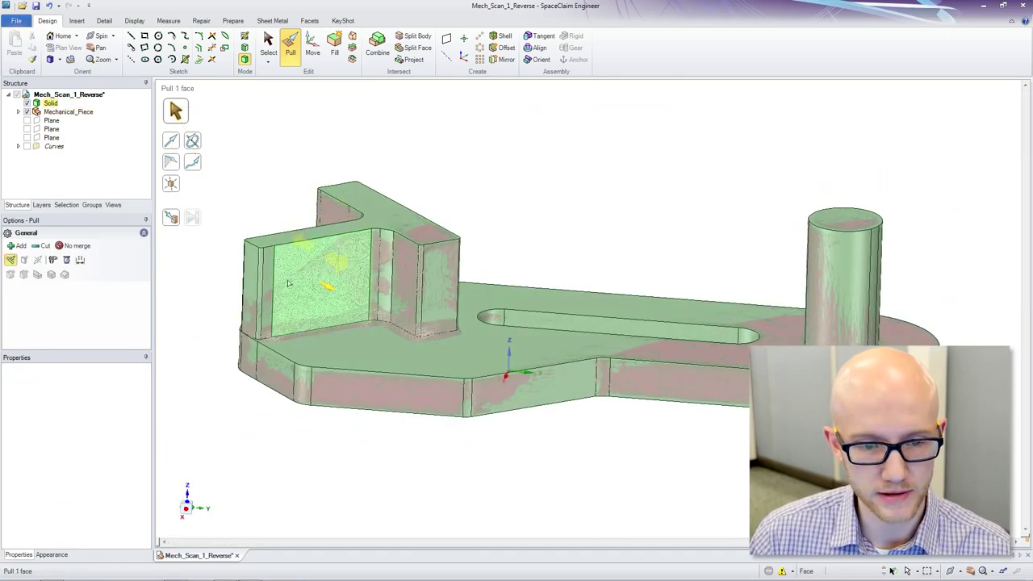
{"action": "key", "text": "Escape"}
{"action": "left_click", "coordinate": [27, 112]}
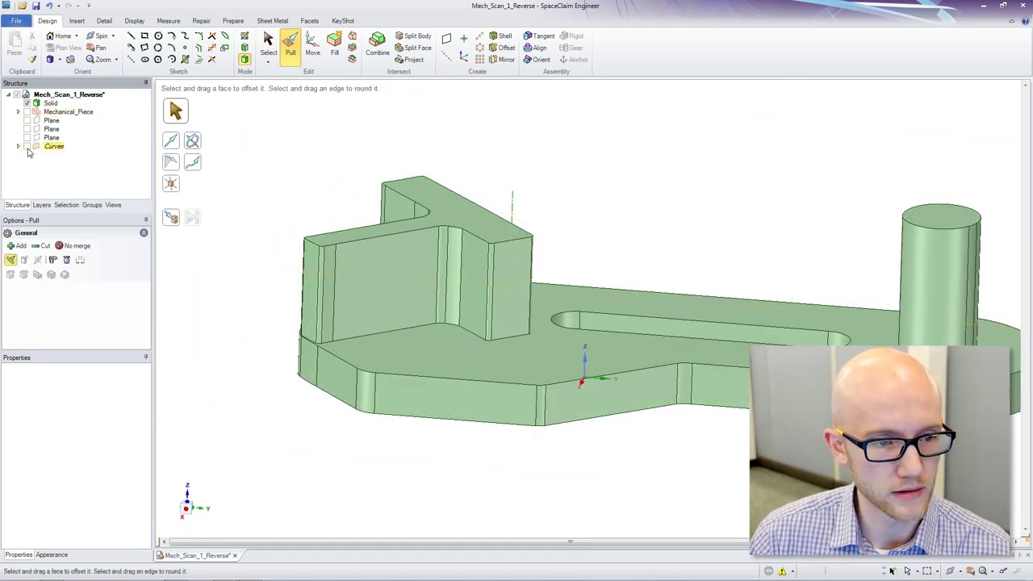
{"action": "left_click", "coordinate": [26, 147]}
{"action": "left_click", "coordinate": [26, 103]}
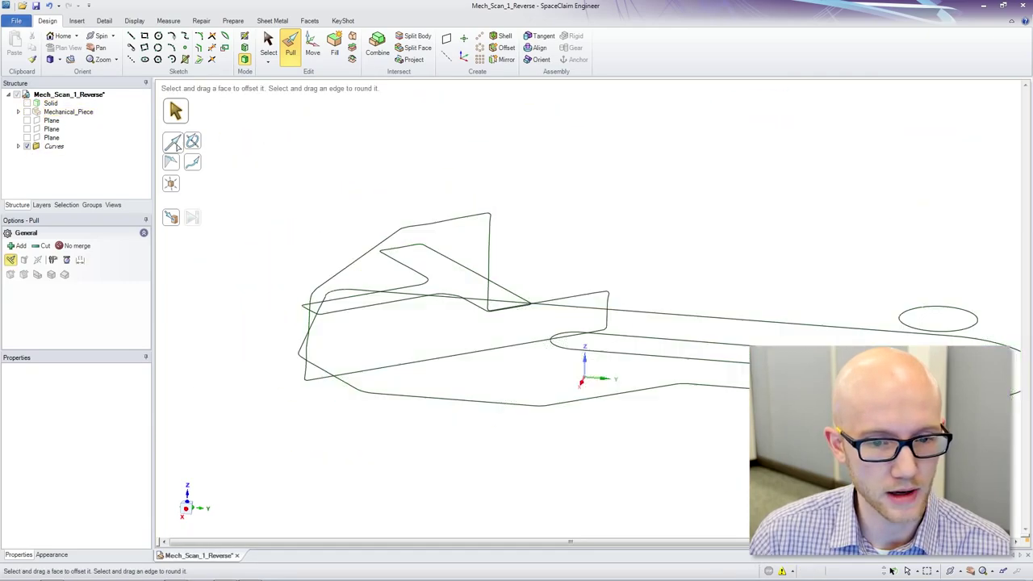
Step: Start a sketch on the plane of the vertical rib profile, using its sloped line as the reference
{"action": "scroll", "coordinate": [360, 159], "scroll_direction": "up", "scroll_amount": 2}
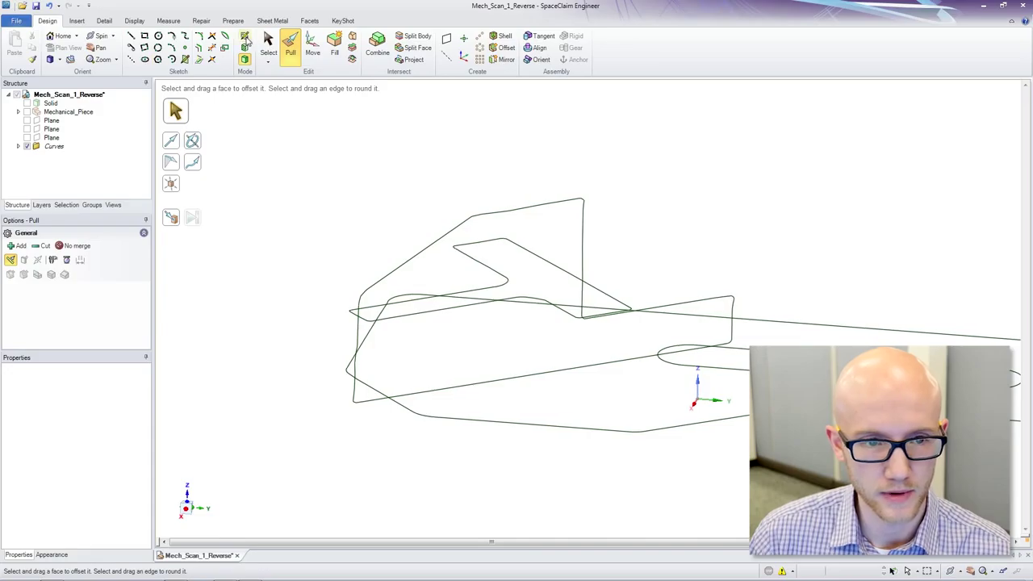
{"action": "left_click", "coordinate": [245, 38]}
{"action": "left_click", "coordinate": [432, 242]}
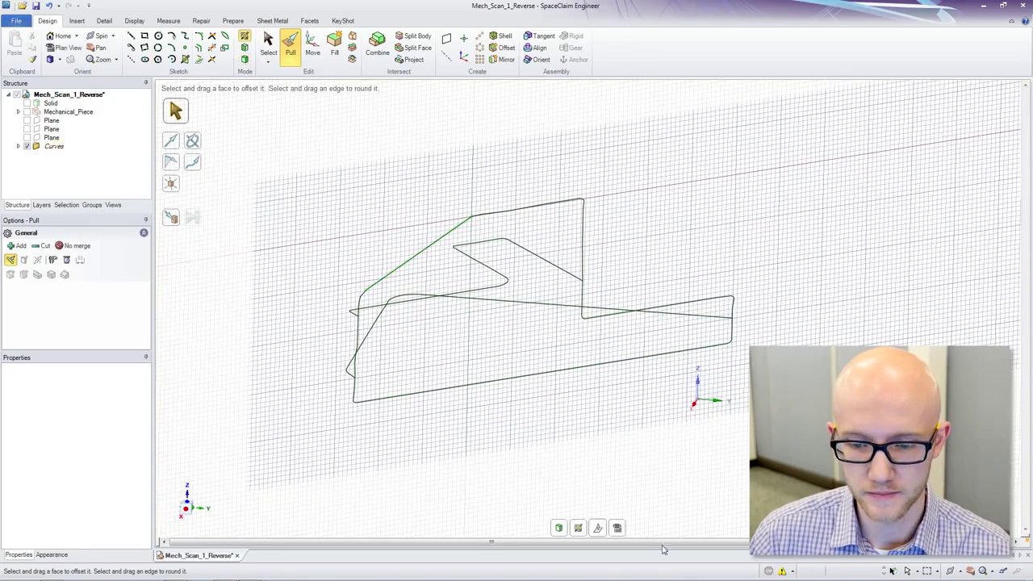
Step: Sketch a closed line outline above the rib profile, running along and past its sloped line, and turn it into a surface
{"action": "left_click", "coordinate": [617, 528]}
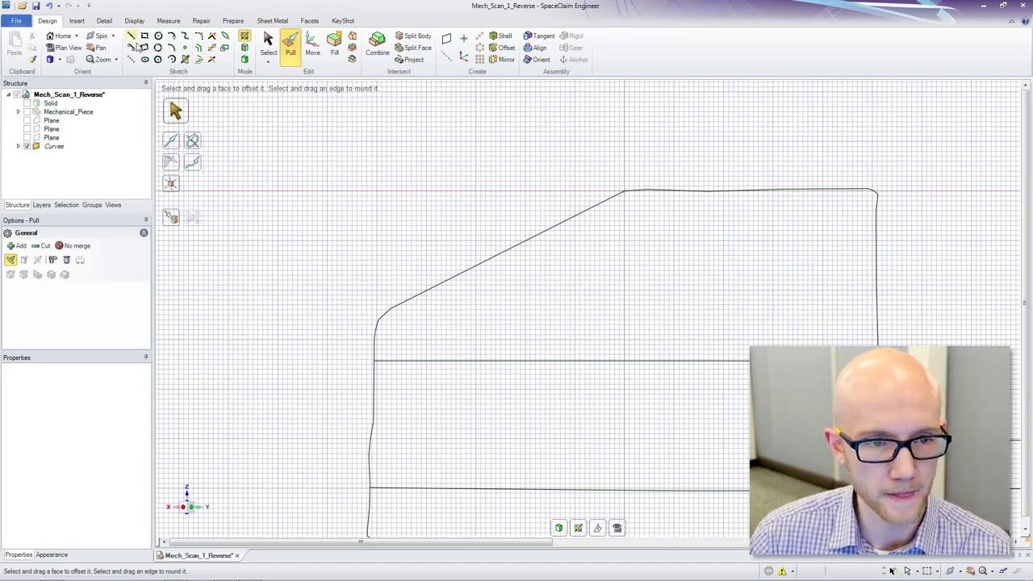
{"action": "left_click", "coordinate": [131, 37]}
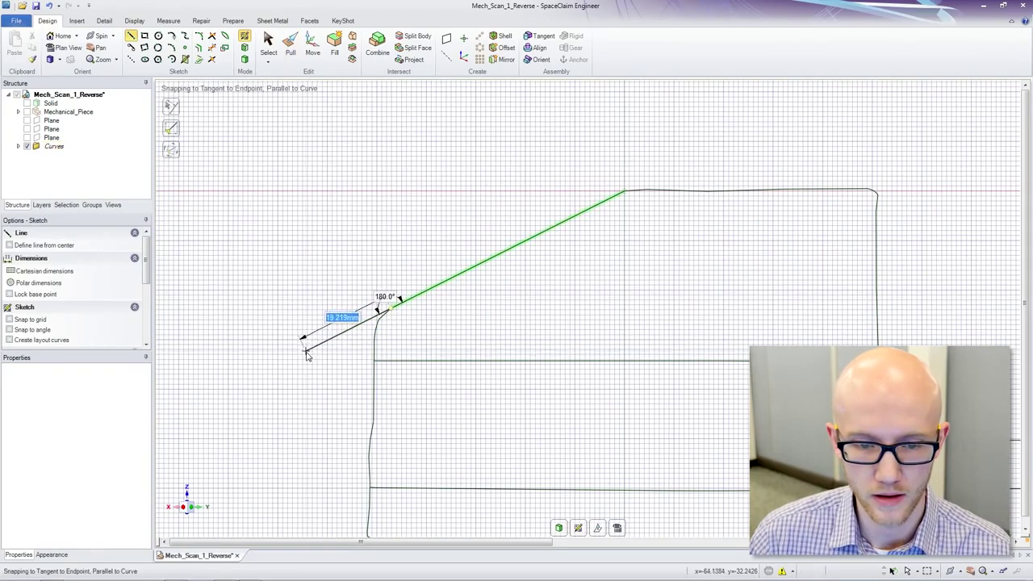
{"action": "left_click", "coordinate": [278, 360]}
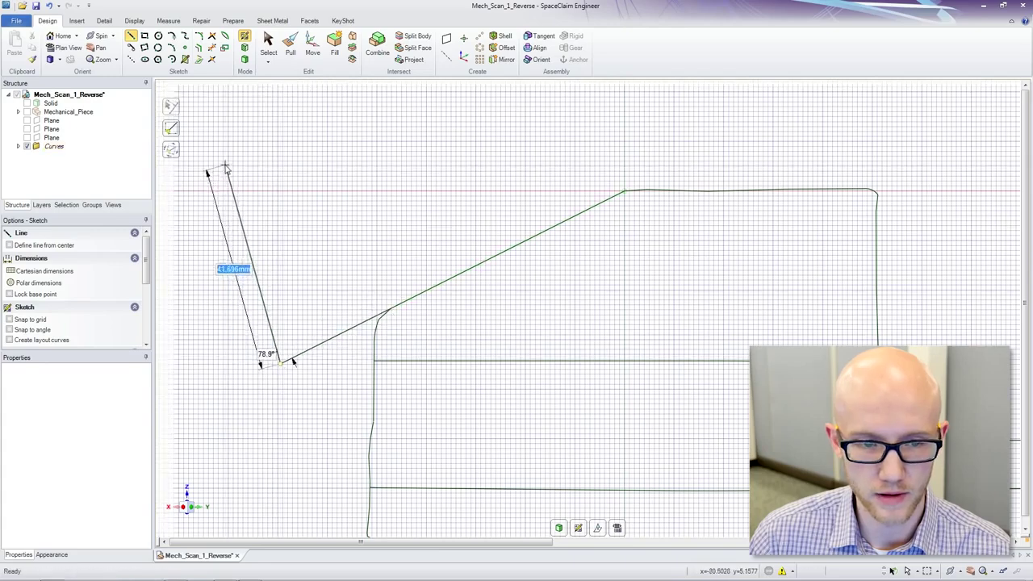
{"action": "left_click", "coordinate": [219, 178]}
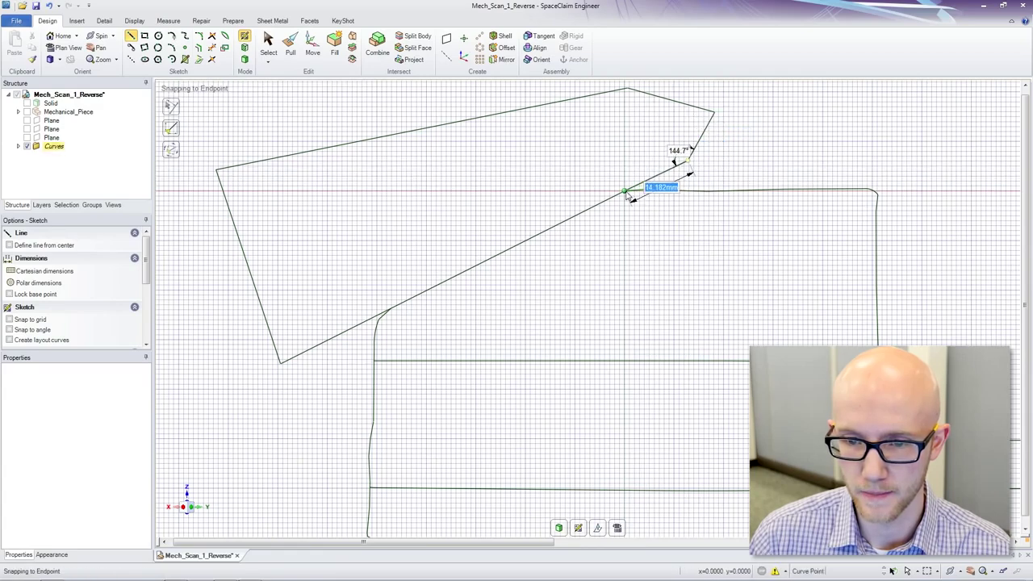
{"action": "left_click", "coordinate": [627, 194]}
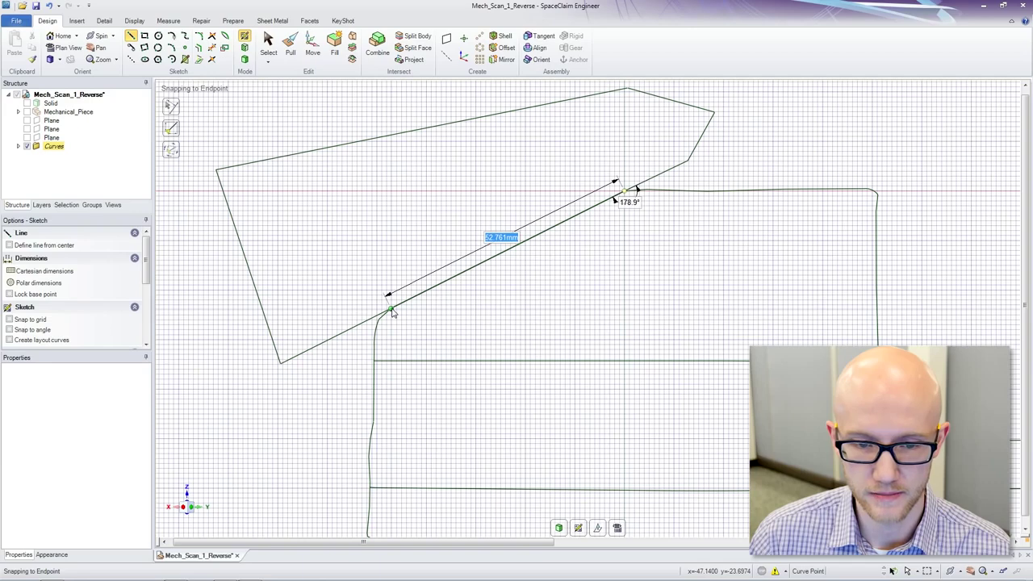
{"action": "key", "text": "p"}
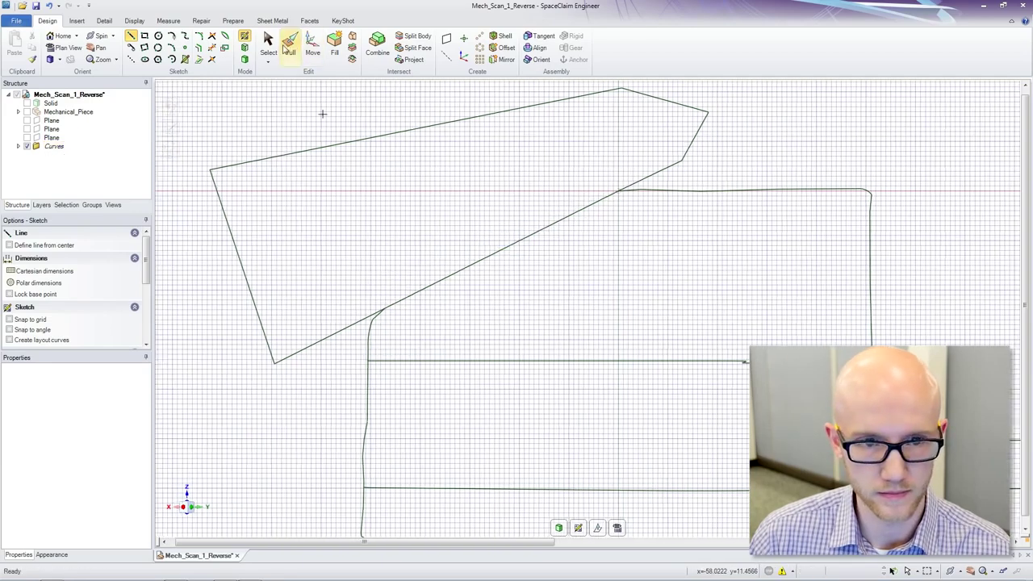
Step: Examine the new surface against the rib profile along their shared sloped edge, from several angles
{"action": "left_click", "coordinate": [441, 205]}
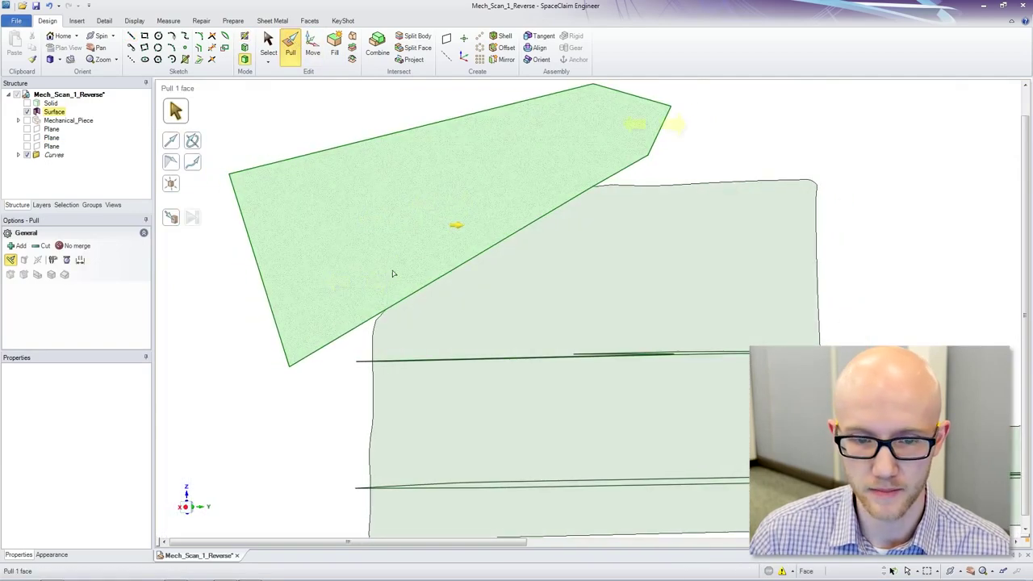
{"action": "left_click", "coordinate": [391, 316]}
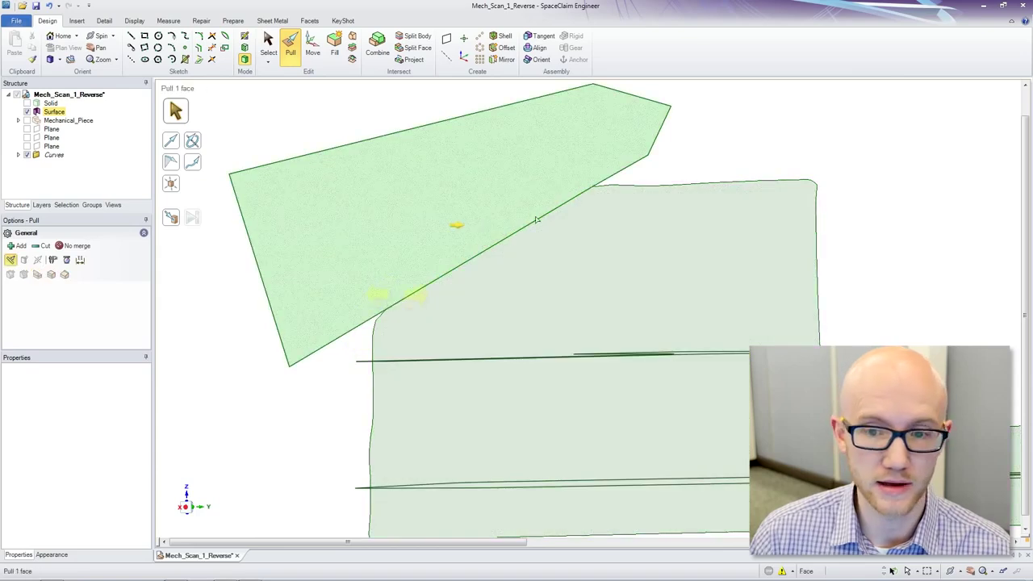
{"action": "left_click", "coordinate": [595, 181]}
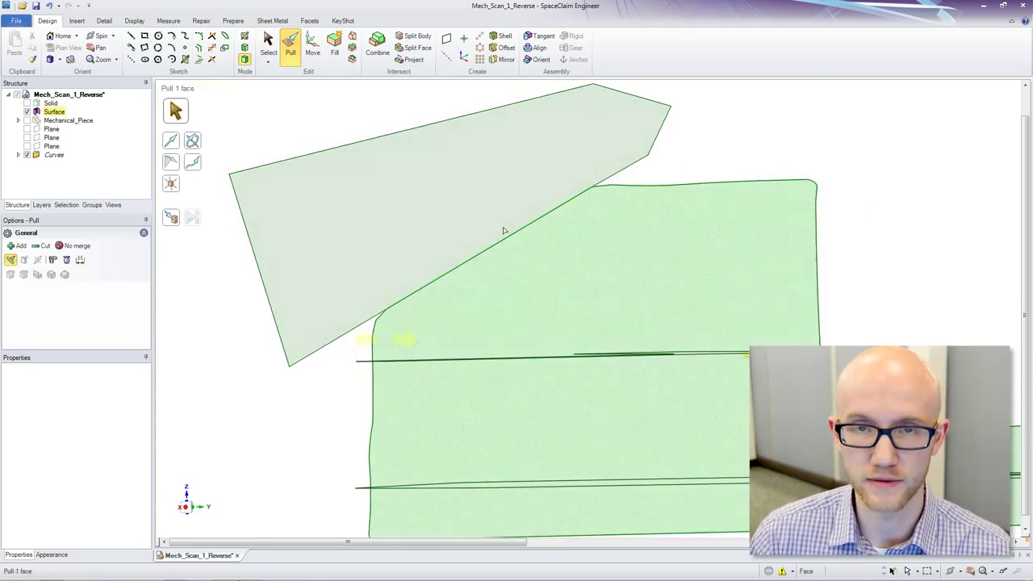
{"action": "left_click", "coordinate": [502, 228]}
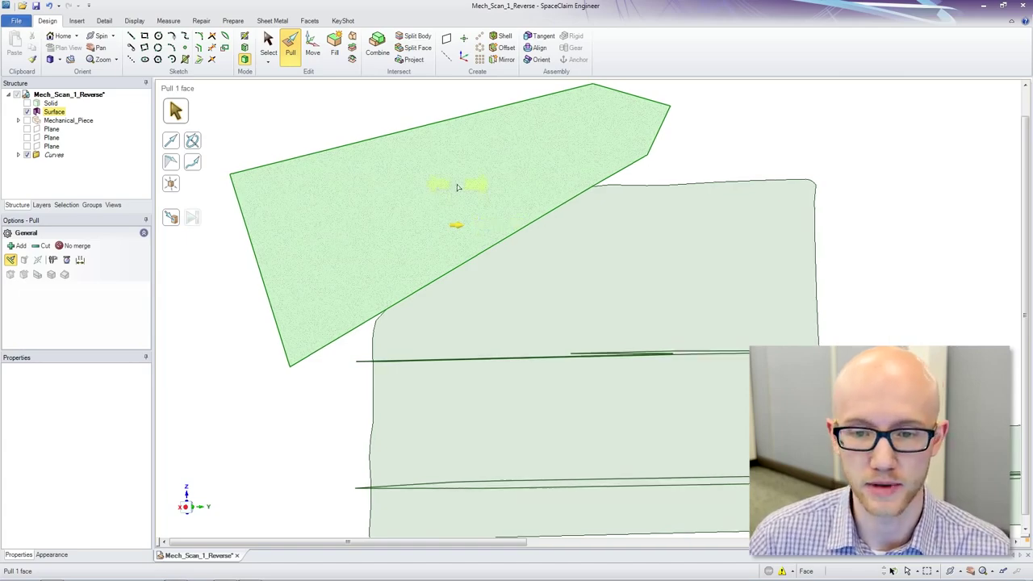
{"action": "middle_click_drag", "start_coordinate": [459, 186], "coordinate": [484, 176]}
{"action": "left_click", "coordinate": [602, 178]}
{"action": "middle_click_drag", "start_coordinate": [598, 180], "coordinate": [565, 161]}
{"action": "left_click", "coordinate": [335, 102]}
{"action": "middle_click_drag", "start_coordinate": [355, 162], "coordinate": [402, 196]}
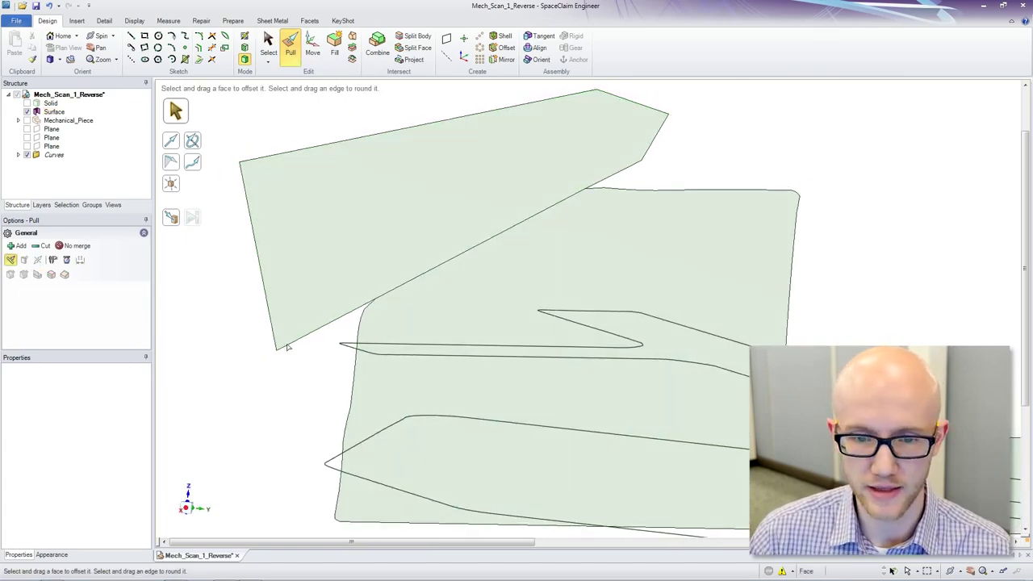
{"action": "scroll", "coordinate": [320, 201], "scroll_direction": "down", "scroll_amount": 3}
{"action": "middle_click_drag", "start_coordinate": [321, 201], "coordinate": [270, 100]}
{"action": "scroll", "coordinate": [263, 109], "scroll_direction": "up", "scroll_amount": 2}
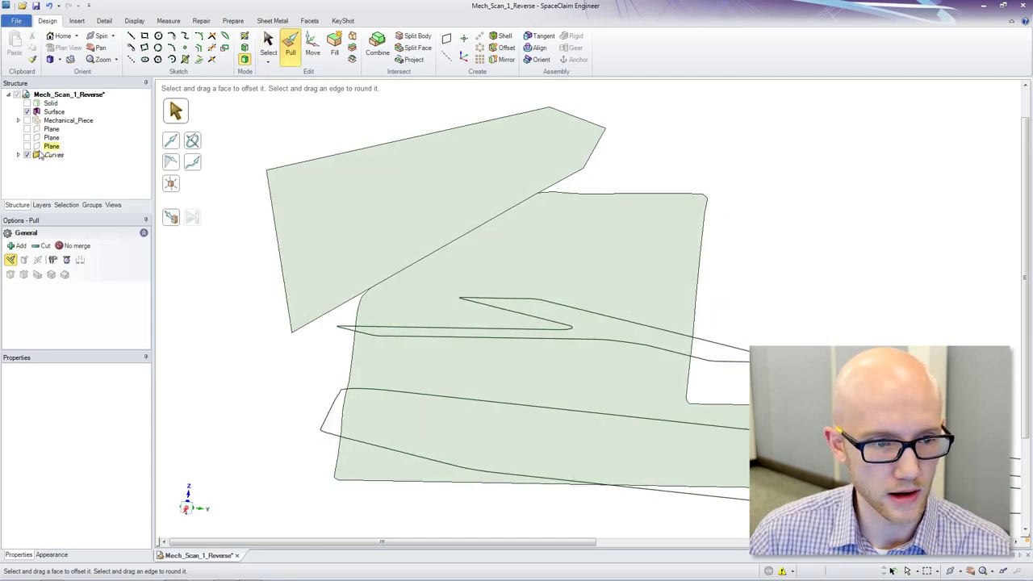
Step: Hide the curves, show the solid, and pull the sketched surface both ways across the rib to cut its sloped top
{"action": "left_click", "coordinate": [26, 155]}
{"action": "left_click", "coordinate": [27, 104]}
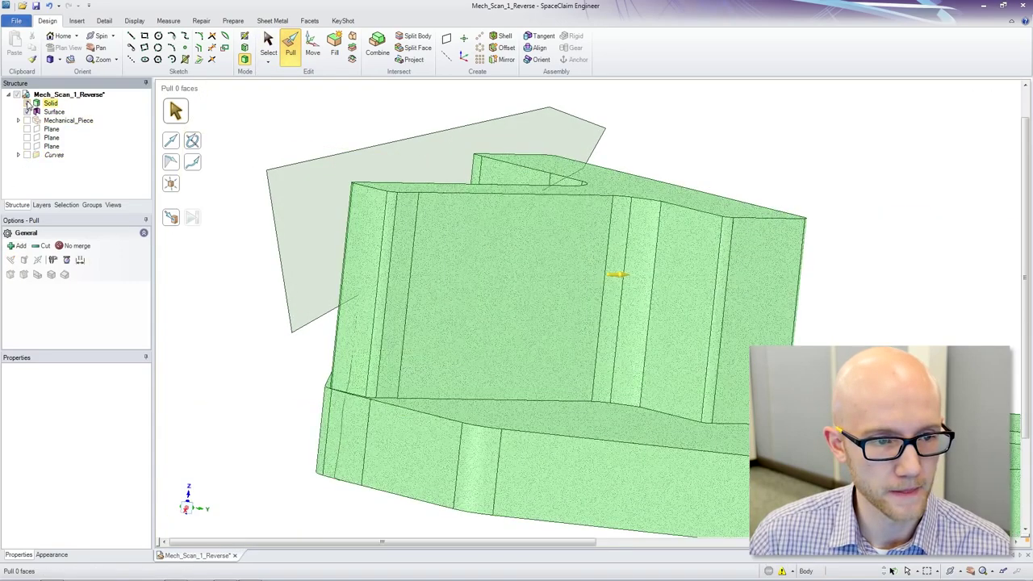
{"action": "middle_click_drag", "start_coordinate": [446, 164], "coordinate": [483, 163]}
{"action": "left_click", "coordinate": [489, 162]}
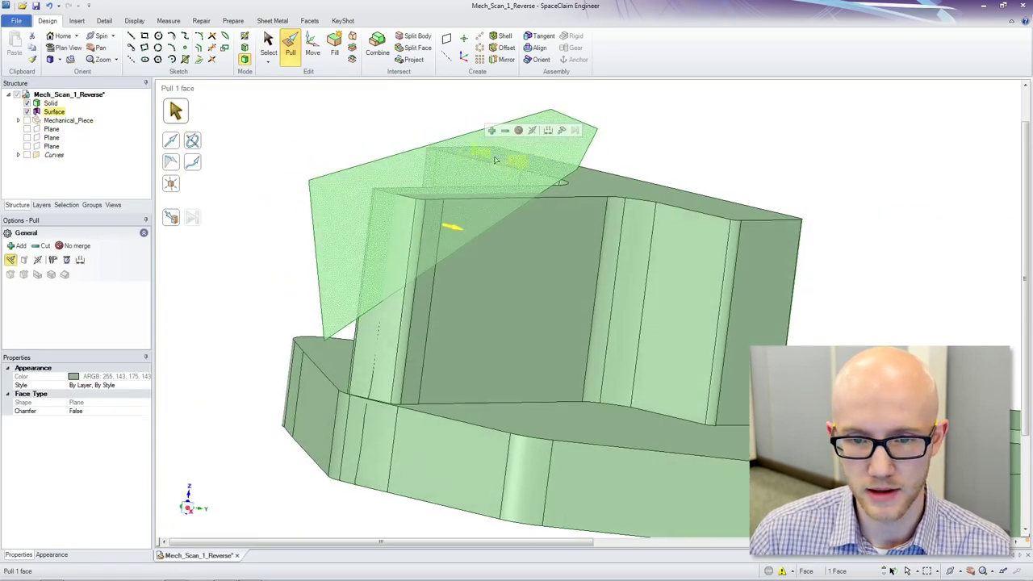
{"action": "left_click_drag", "start_coordinate": [380, 135], "coordinate": [428, 158]}
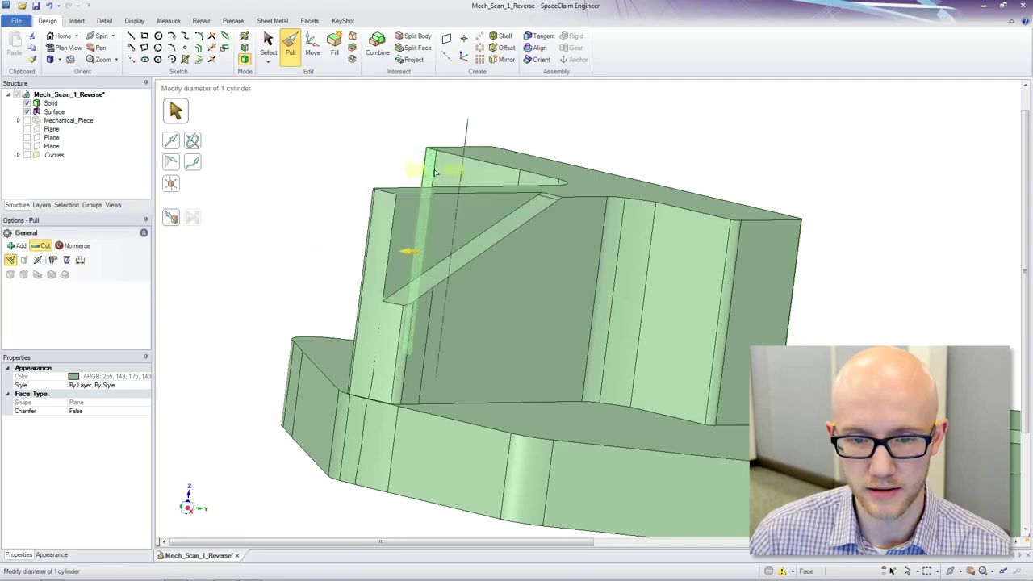
{"action": "left_click", "coordinate": [462, 219]}
{"action": "left_click_drag", "start_coordinate": [496, 208], "coordinate": [397, 176]}
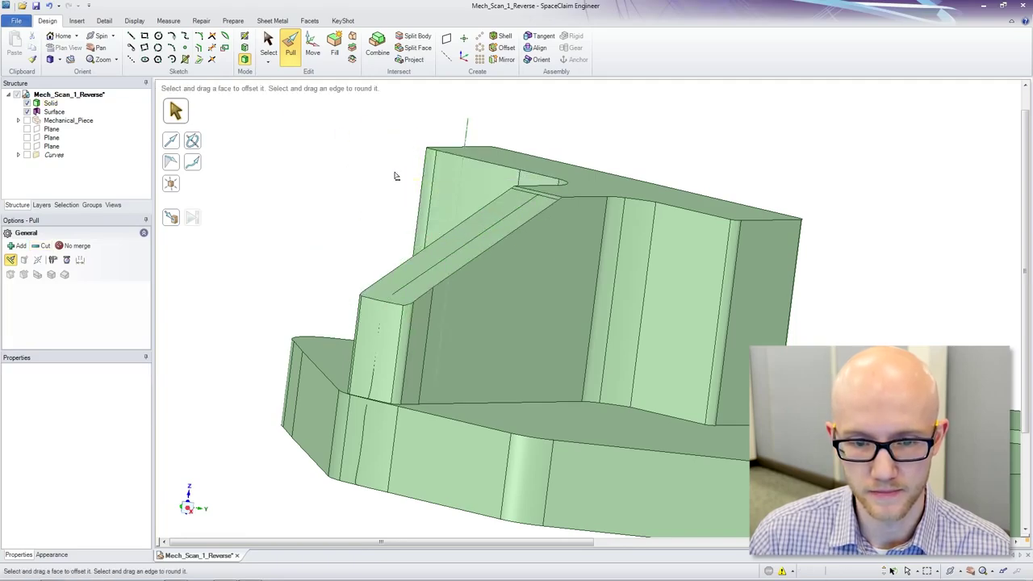
Step: Hide the leftover profile surface and review the whole solid with the sloped rib
{"action": "middle_click_drag", "start_coordinate": [354, 259], "coordinate": [326, 235]}
{"action": "left_click", "coordinate": [27, 129]}
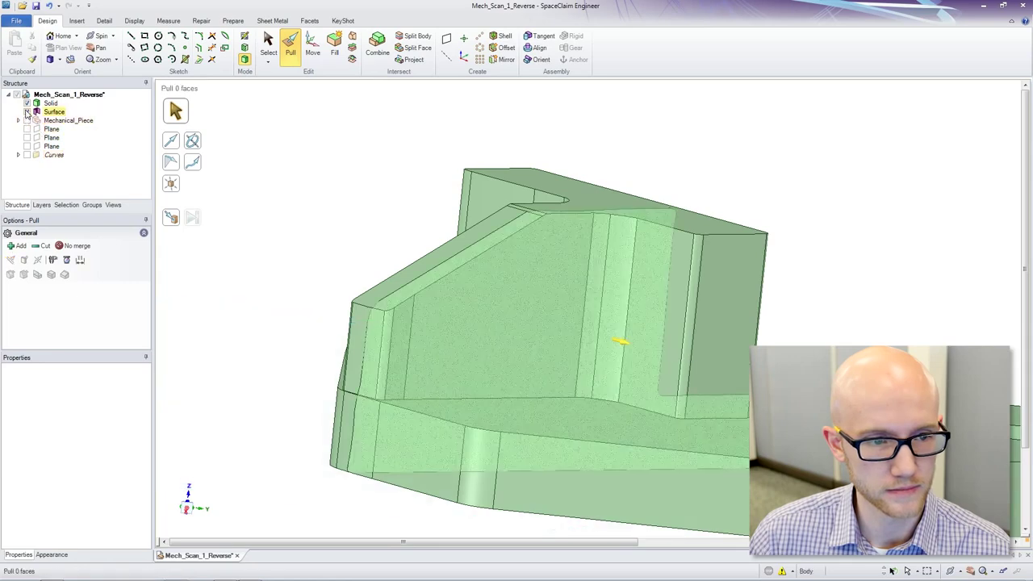
{"action": "middle_click_drag", "start_coordinate": [311, 162], "coordinate": [557, 193]}
{"action": "scroll", "coordinate": [404, 230], "scroll_direction": "down", "scroll_amount": 3}
{"action": "scroll", "coordinate": [557, 193], "scroll_direction": "down", "scroll_amount": 2}
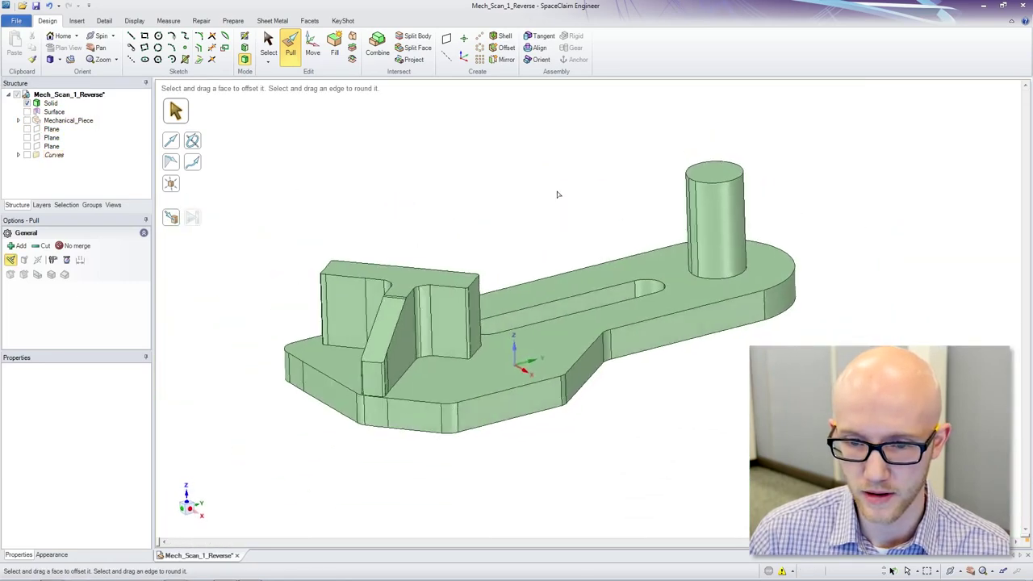
{"action": "scroll", "coordinate": [557, 193], "scroll_direction": "up", "scroll_amount": 1}
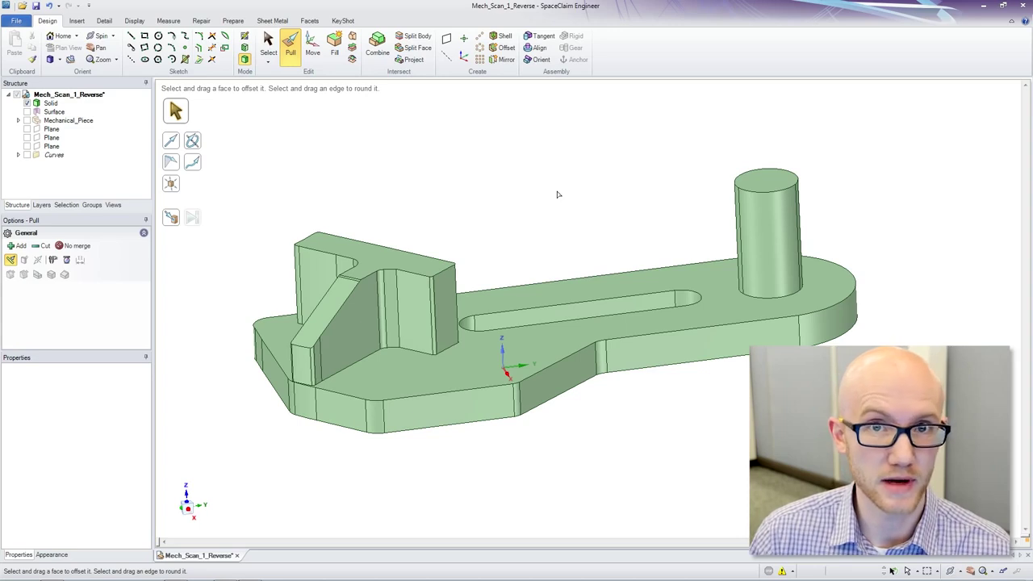
Step: Try changing the cylindrical post's height by pulling its top face down and back up
{"action": "left_click", "coordinate": [779, 205]}
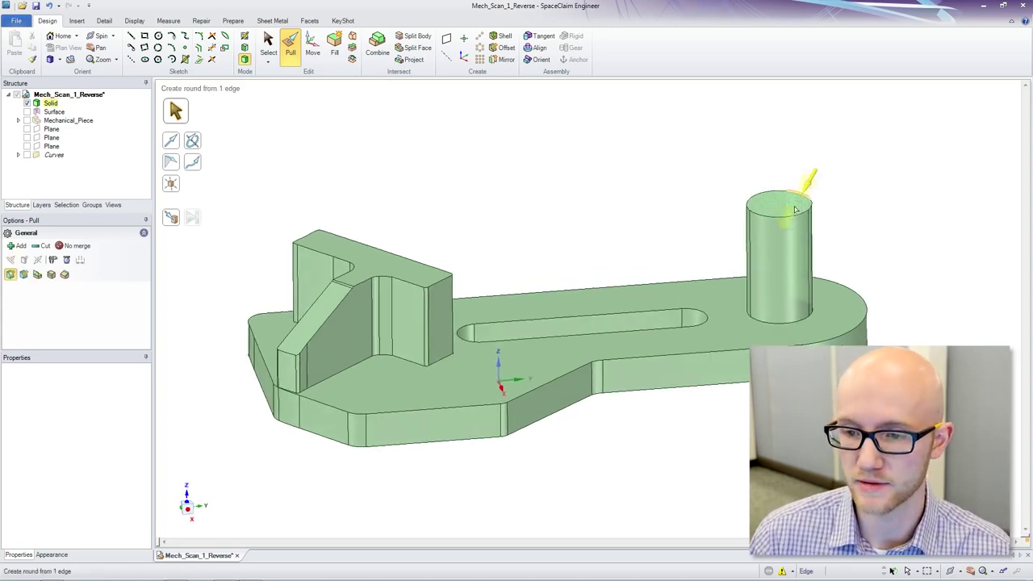
{"action": "left_click_drag", "start_coordinate": [700, 143], "coordinate": [702, 175]}
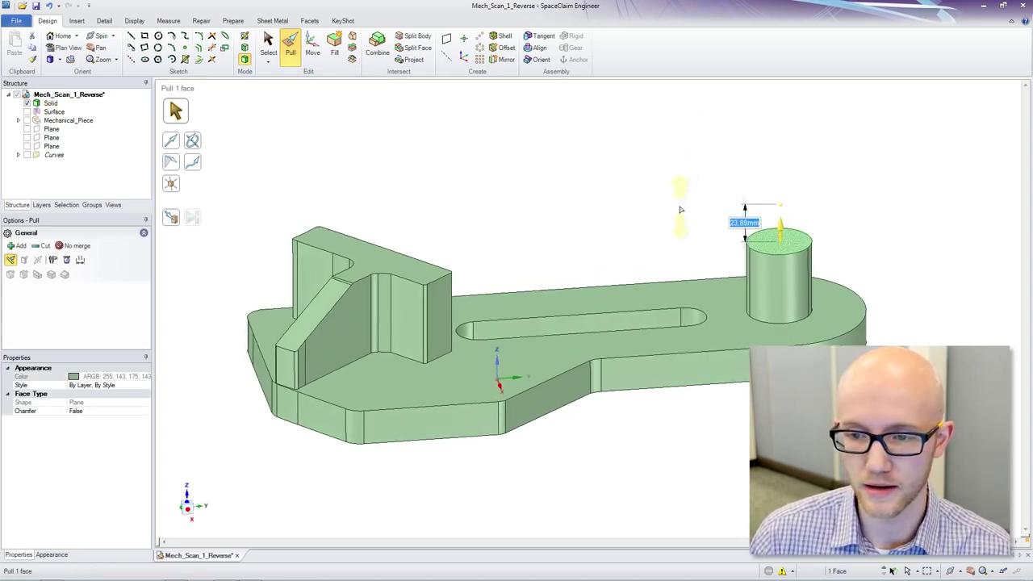
{"action": "left_click_drag", "start_coordinate": [680, 210], "coordinate": [676, 185]}
{"action": "left_click", "coordinate": [672, 156]}
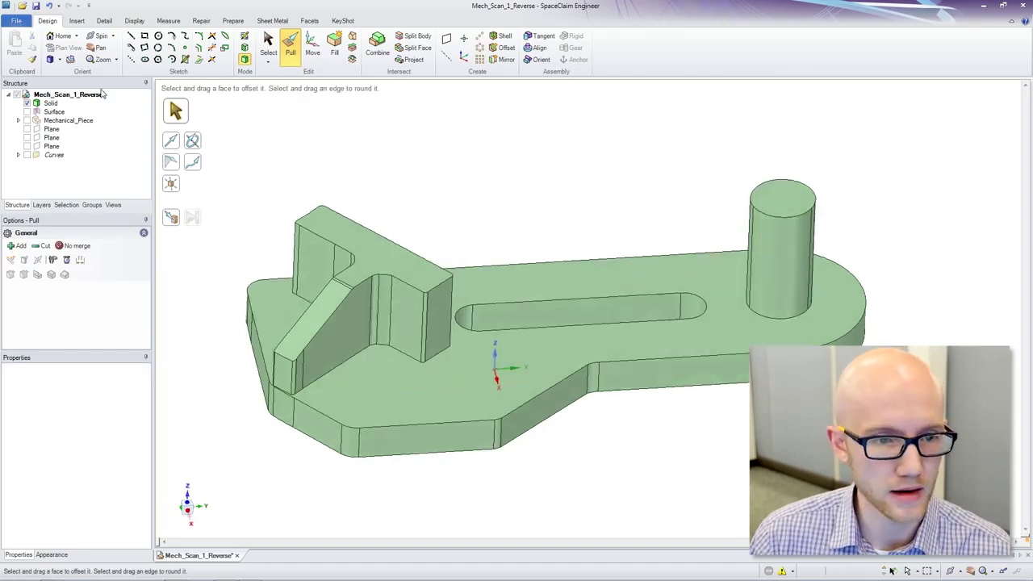
Step: Sketch a small circle on the base plate's top face, between the T-shaped block and the plate's long straight edge near the slot
{"action": "left_click", "coordinate": [158, 35]}
{"action": "left_click", "coordinate": [513, 241]}
{"action": "mouse_move", "coordinate": [524, 245]}
{"action": "middle_mouse_down"}
{"action": "mouse_move", "coordinate": [560, 263]}
{"action": "mouse_move", "coordinate": [457, 296]}
{"action": "mouse_move", "coordinate": [467, 270]}
{"action": "middle_mouse_up"}
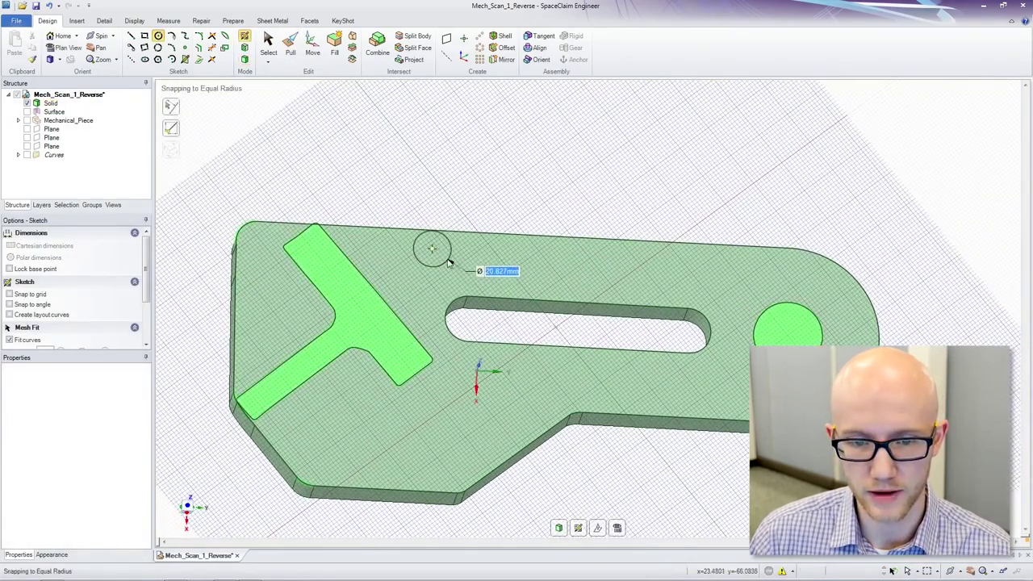
{"action": "left_click", "coordinate": [444, 259]}
Step: Pull the circle's face down through the base plate to cut a round hole
{"action": "left_click", "coordinate": [292, 47]}
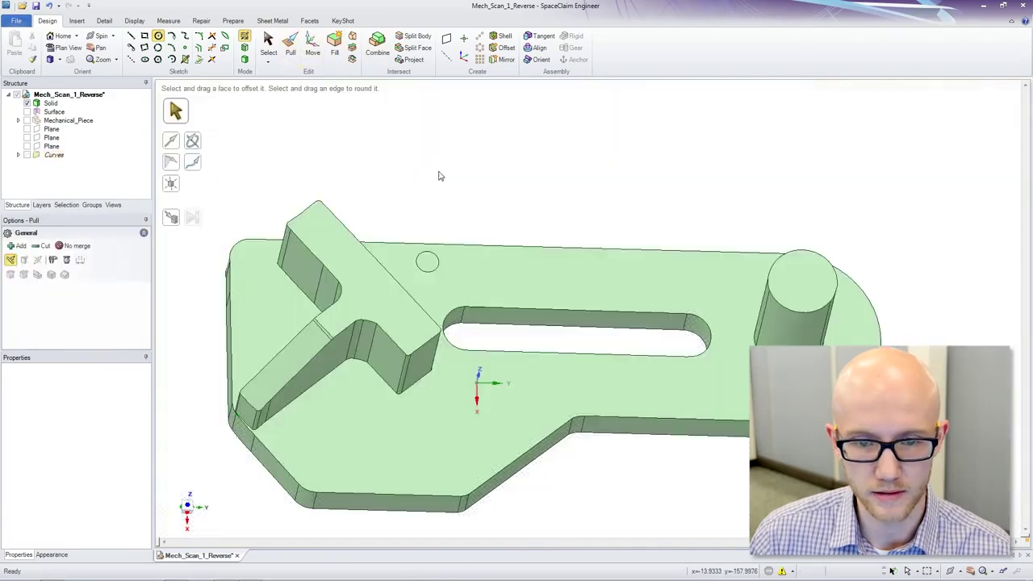
{"action": "left_click", "coordinate": [430, 275]}
{"action": "left_click_drag", "start_coordinate": [464, 208], "coordinate": [488, 217]}
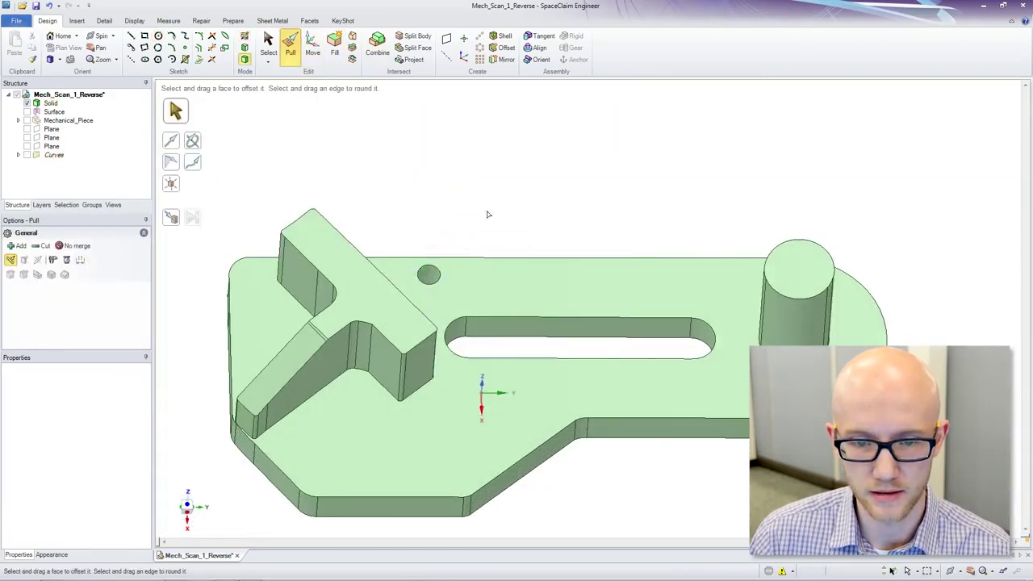
{"action": "middle_click_drag", "start_coordinate": [490, 214], "coordinate": [503, 164]}
{"action": "middle_click_drag", "start_coordinate": [456, 194], "coordinate": [498, 156]}
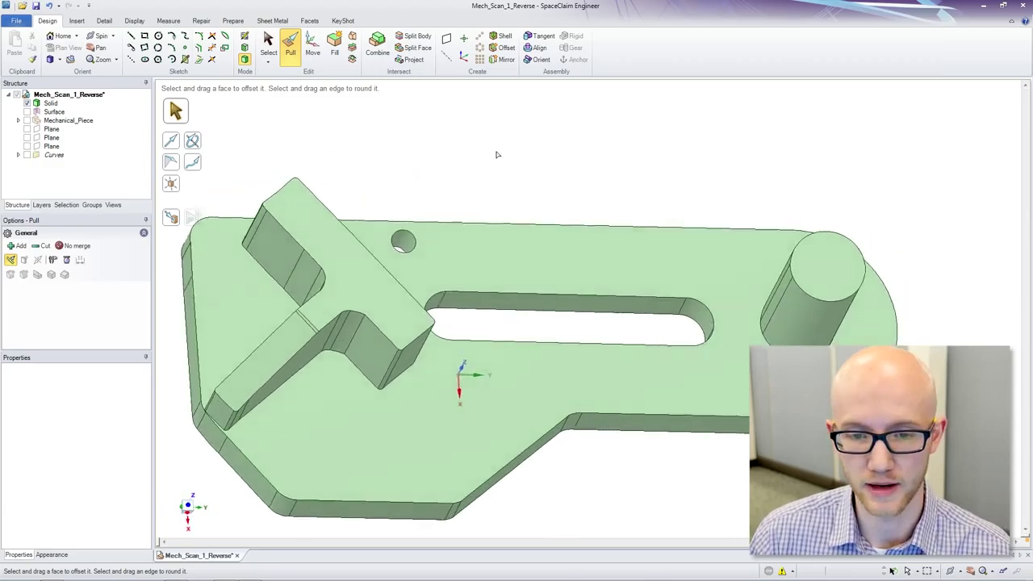